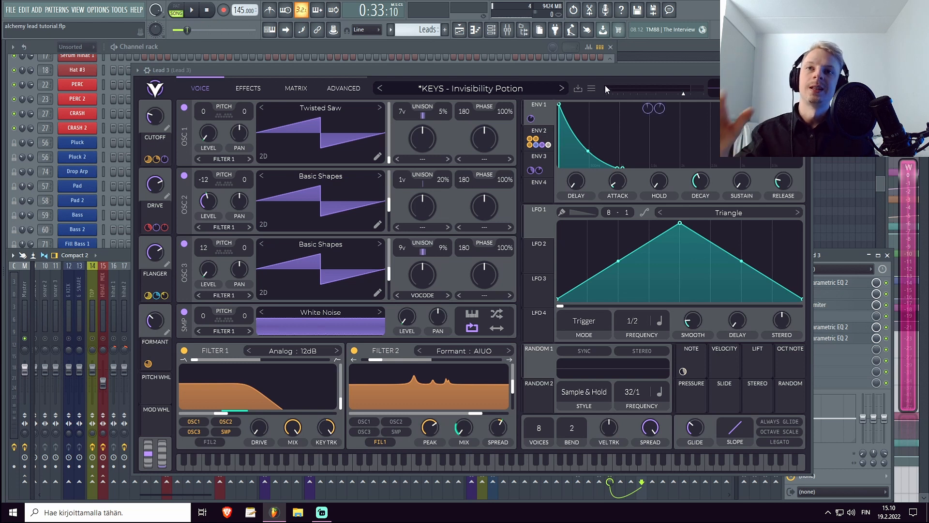
Play the drop and look over the lead tracks in the mixer and the lead channels in the channel rack
{"action": "left_click_drag", "start_coordinate": [597, 68], "coordinate": [567, 63]}
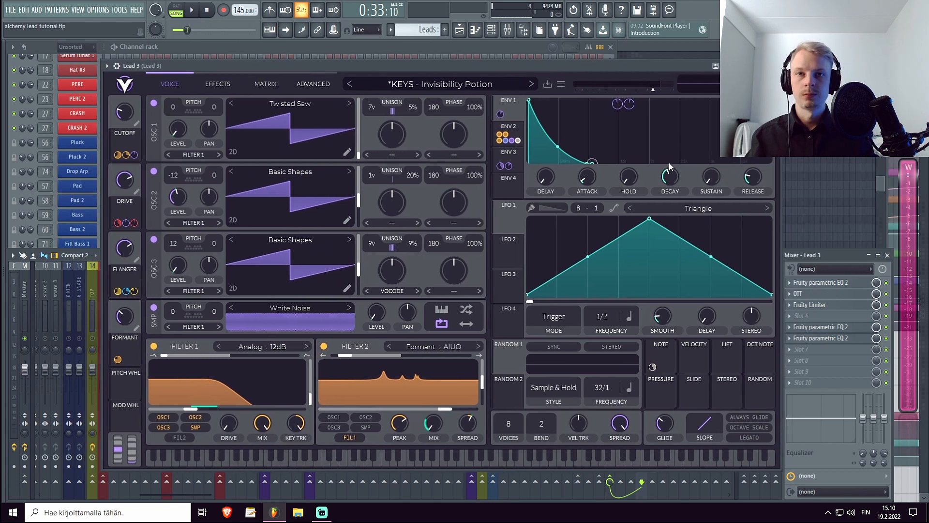
{"action": "key", "text": "space"}
{"action": "left_click_drag", "start_coordinate": [678, 59], "coordinate": [928, 77]}
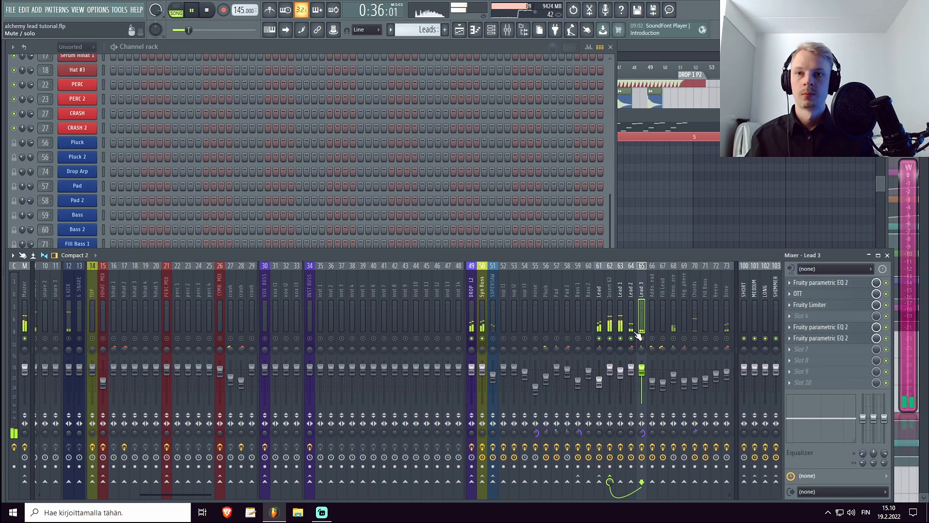
{"action": "left_click", "coordinate": [602, 310]}
{"action": "left_click", "coordinate": [609, 309]}
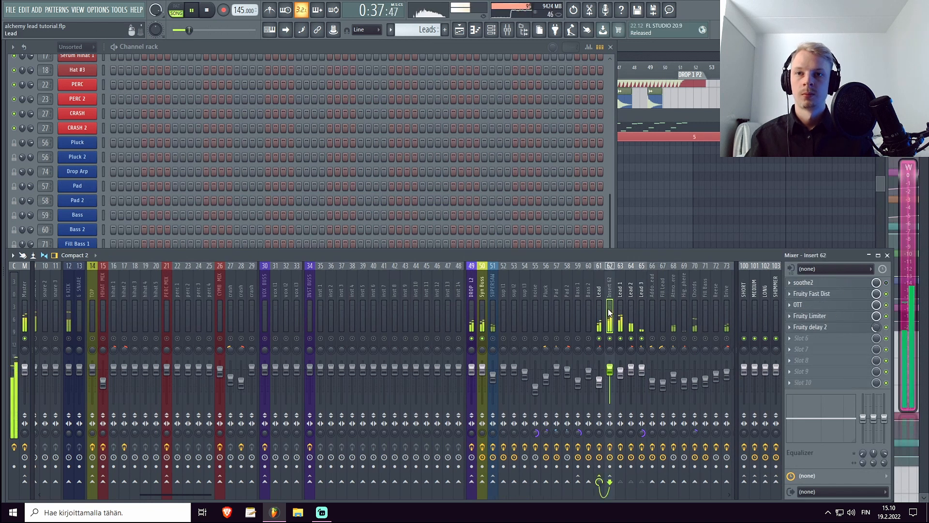
{"action": "left_click", "coordinate": [606, 230]}
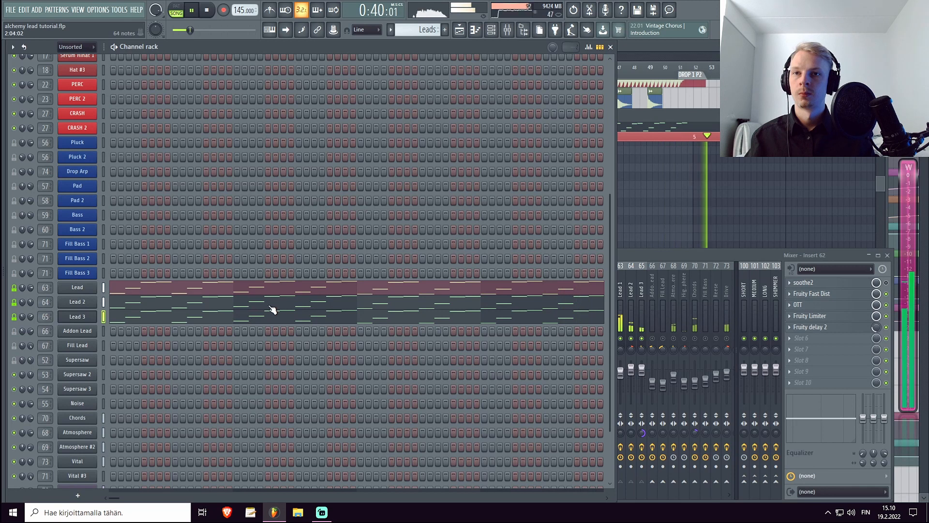
{"action": "left_click", "coordinate": [621, 283]}
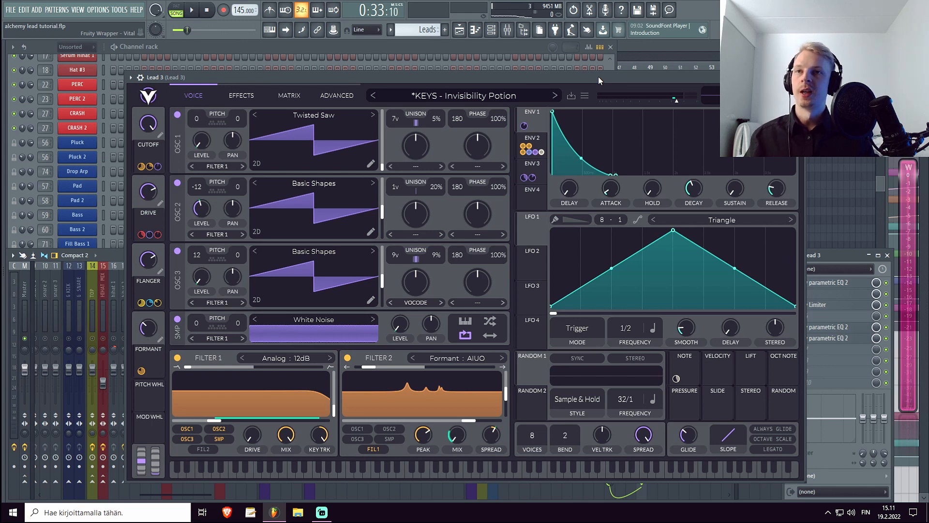
Play the song to listen to the Lead 3 patch with the Invisibility Potion preset
{"action": "key", "text": "space"}
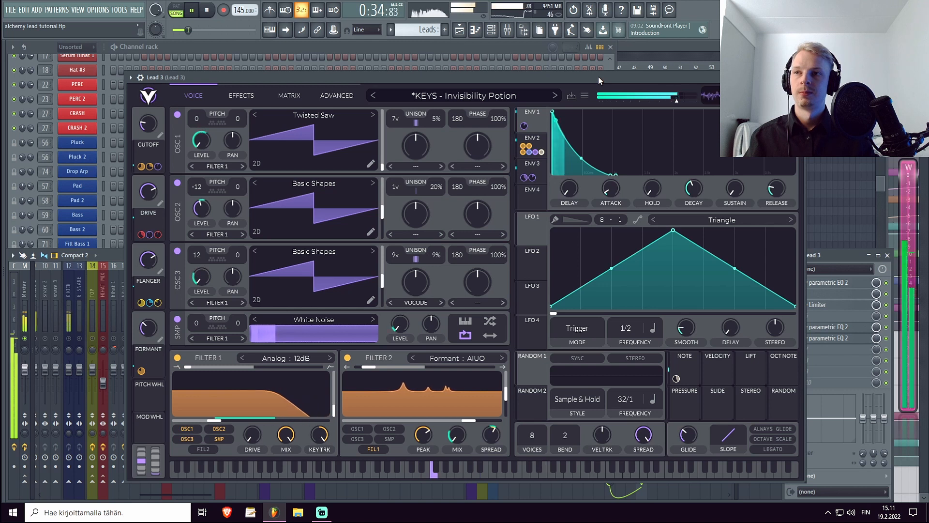
{"action": "left_click", "coordinate": [248, 100]}
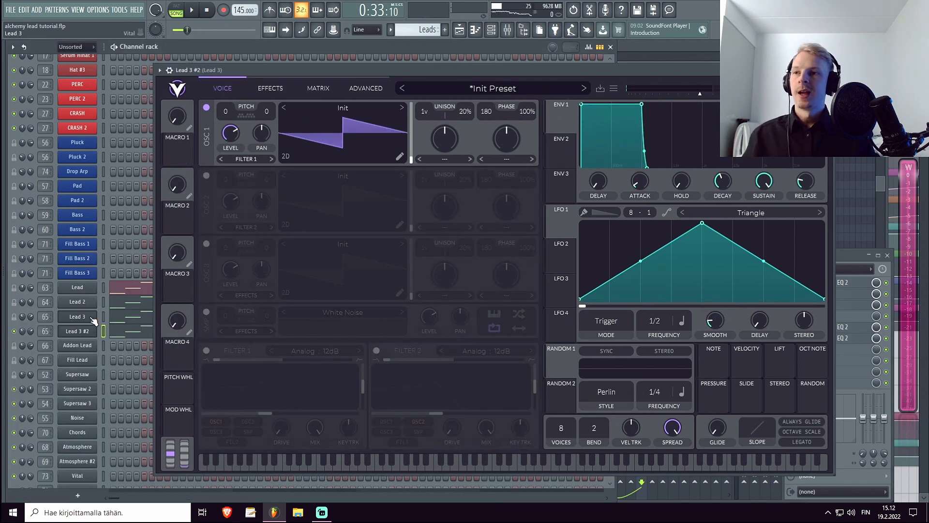
Load the Factory Basic Shapes wavetable into oscillator 1 of Lead 3 #2 and set its wave frame to the saw, about 119.6
{"action": "mouse_move", "coordinate": [348, 71]}
{"action": "left_mouse_down"}
{"action": "mouse_move", "coordinate": [363, 72]}
{"action": "mouse_move", "coordinate": [341, 66]}
{"action": "left_mouse_up"}
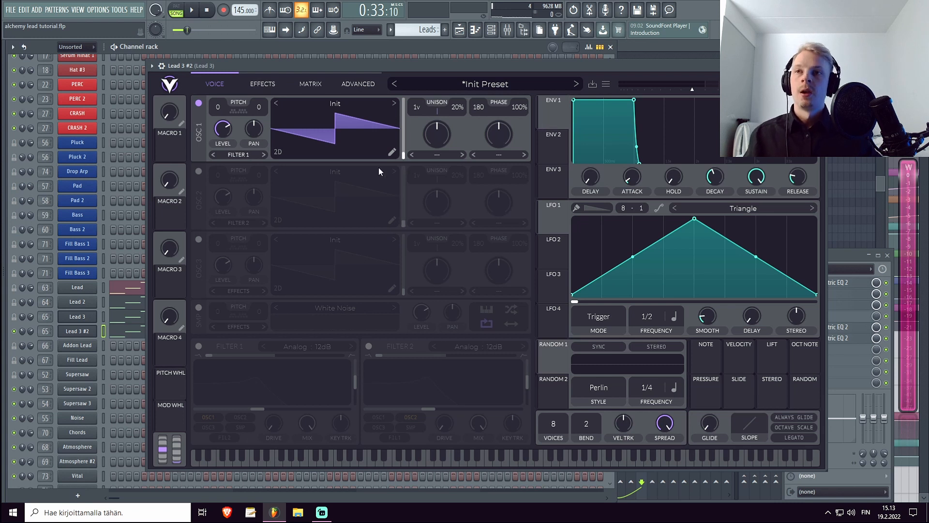
{"action": "left_click", "coordinate": [325, 103]}
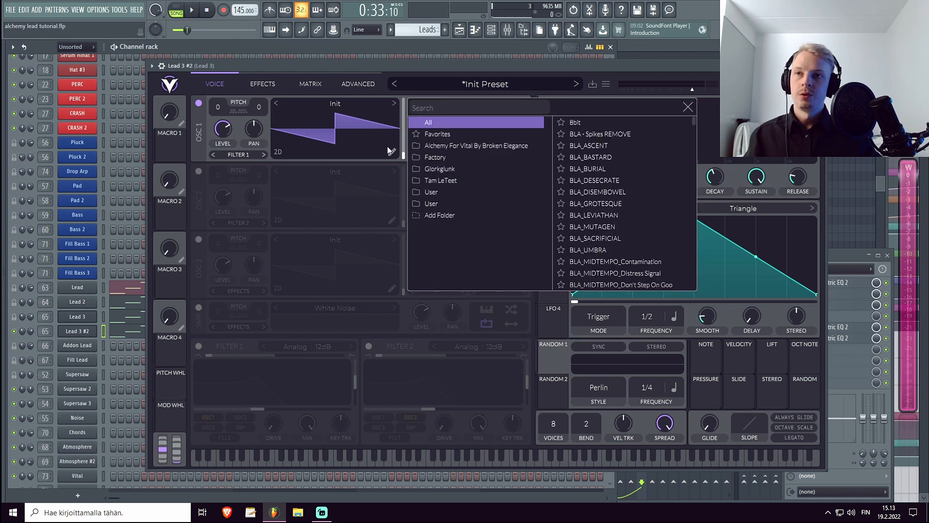
{"action": "left_click", "coordinate": [439, 160]}
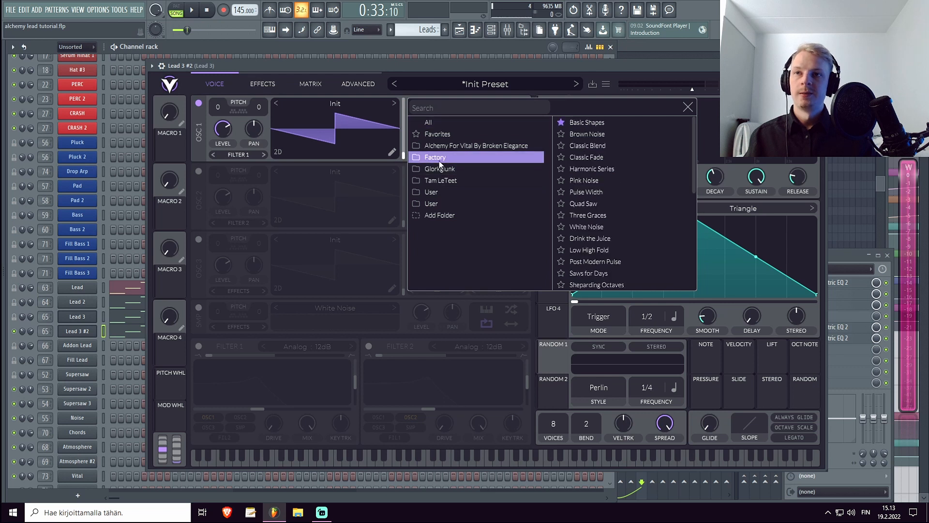
{"action": "left_click", "coordinate": [603, 123]}
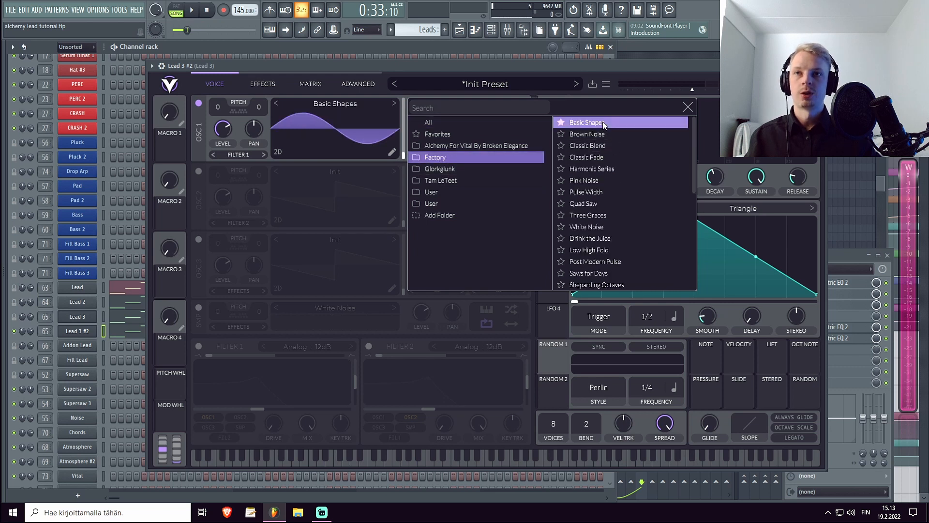
{"action": "left_click_drag", "start_coordinate": [403, 155], "coordinate": [405, 129]}
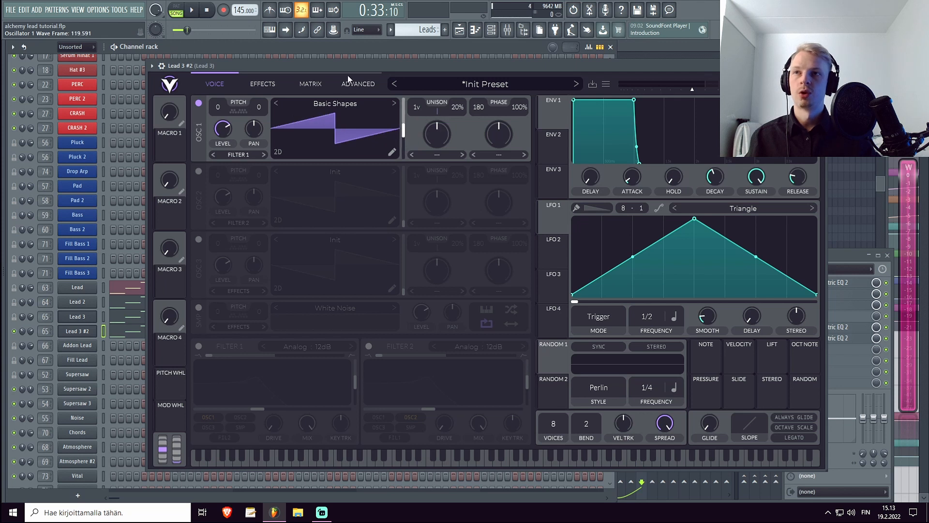
Set oscillator 1's unison to 7 voices with 5% detune and listen to the result in the song
{"action": "left_click_drag", "start_coordinate": [409, 64], "coordinate": [405, 63]}
{"action": "left_click_drag", "start_coordinate": [415, 104], "coordinate": [423, 75]}
{"action": "left_click_drag", "start_coordinate": [459, 106], "coordinate": [460, 128]}
{"action": "key", "text": "space"}
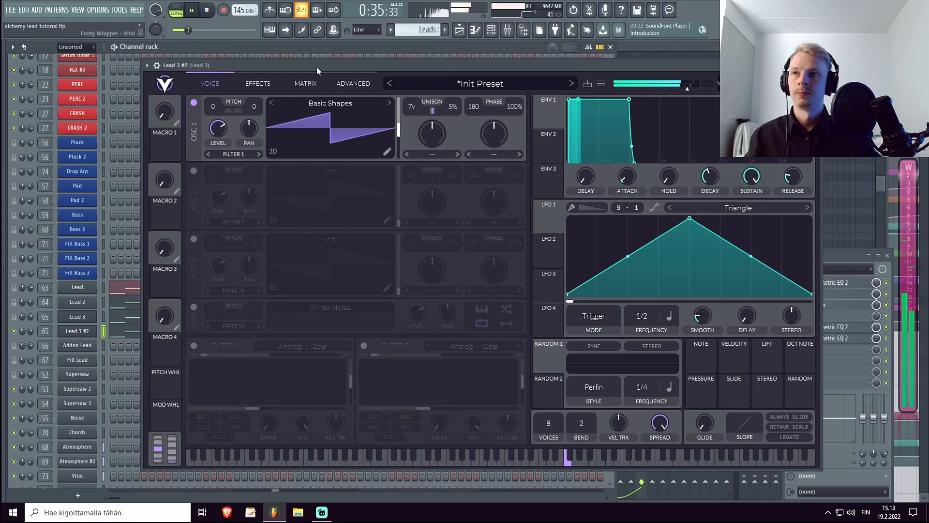
{"action": "key", "text": "space"}
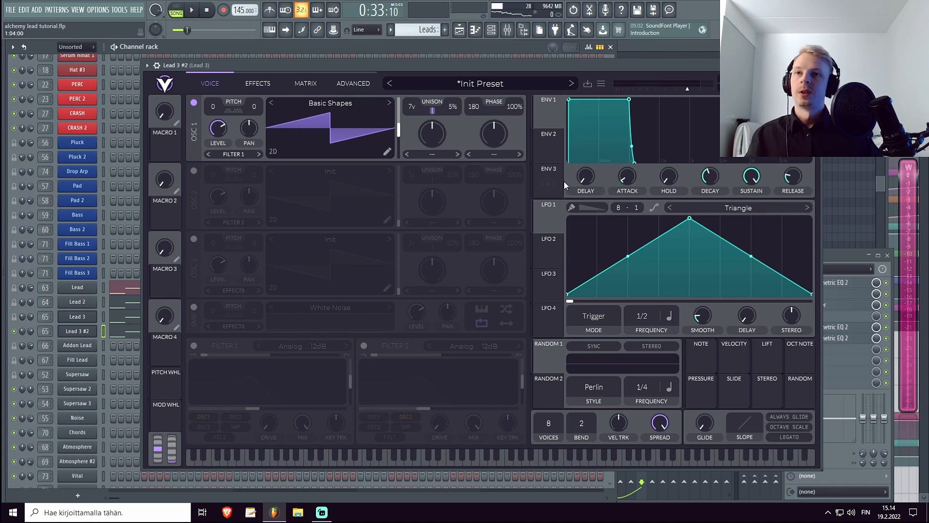
Shape Env 1 as a short decay with zero sustain, modulate oscillator 1's level with it at about 0.8, and audition the sound
{"action": "left_click_drag", "start_coordinate": [629, 100], "coordinate": [617, 163]}
{"action": "left_click_drag", "start_coordinate": [549, 115], "coordinate": [218, 140]}
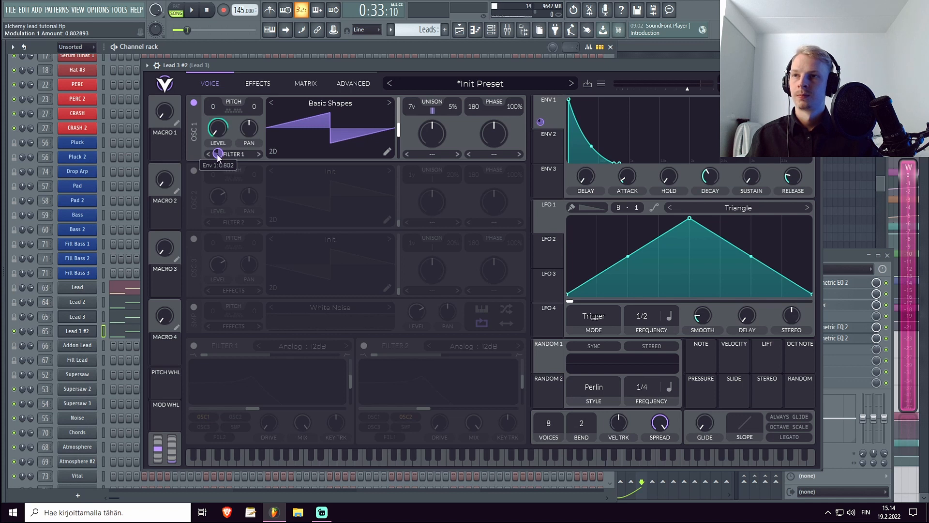
{"action": "key", "text": "space"}
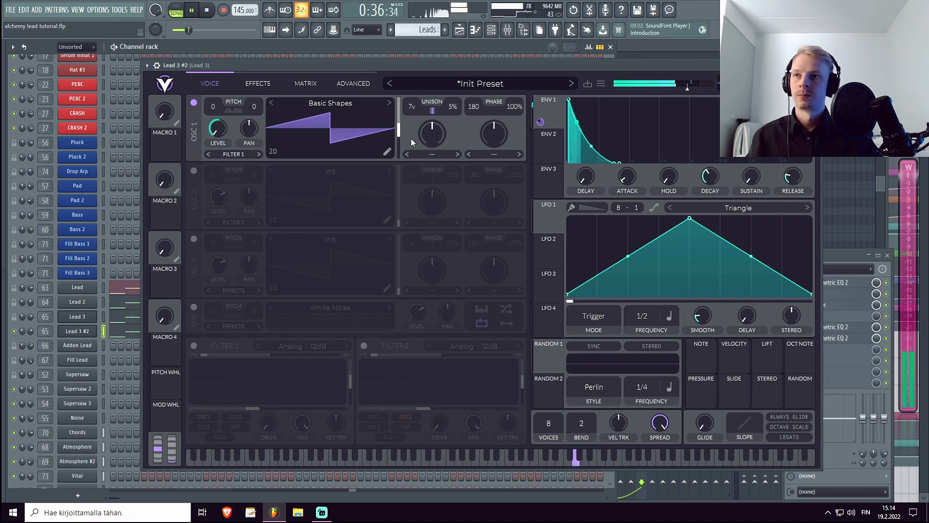
{"action": "key", "text": "space"}
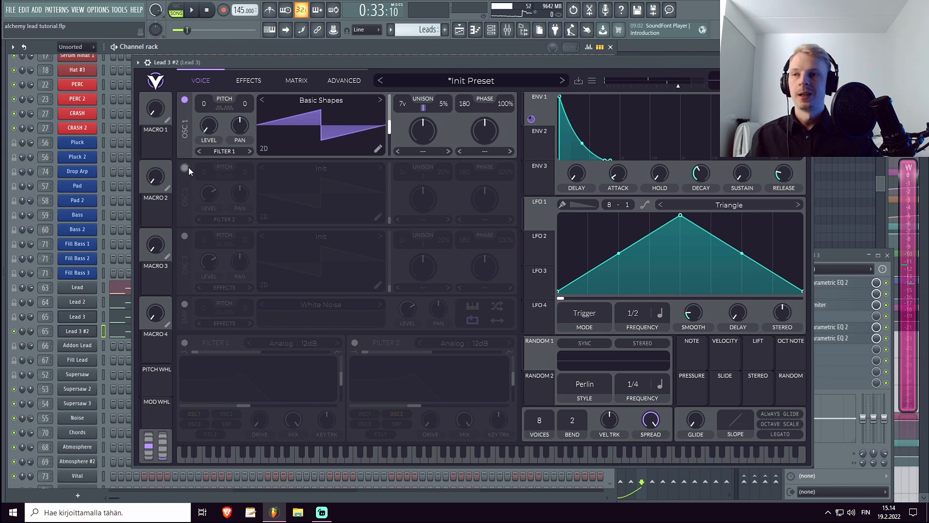
Enable oscillator 2 with the Basic Shapes wavetable and set its wave frame to the saw, about 121.5
{"action": "left_click", "coordinate": [188, 167]}
{"action": "left_click", "coordinate": [312, 170]}
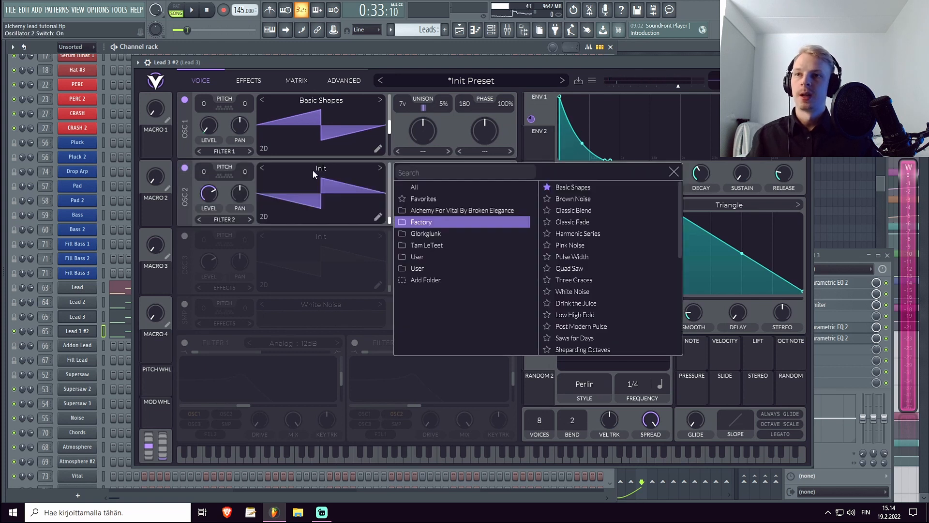
{"action": "left_click", "coordinate": [593, 186]}
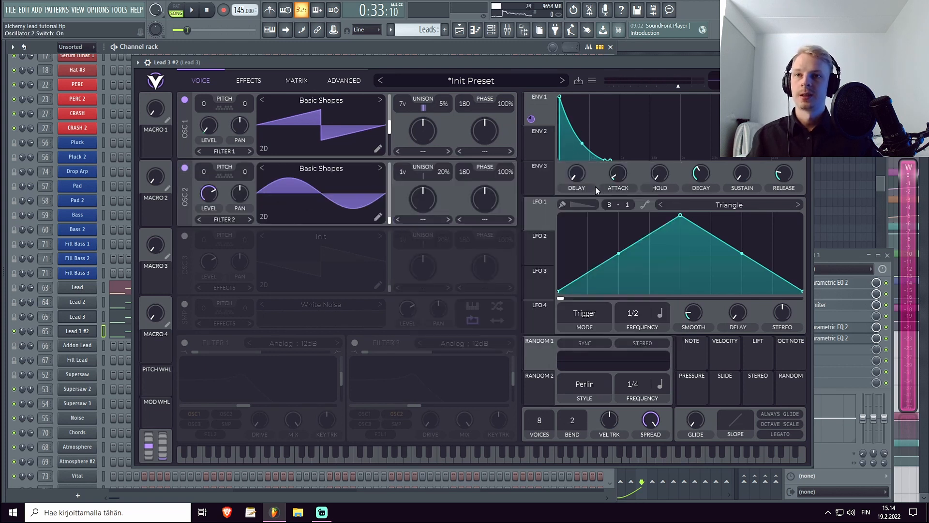
{"action": "left_click_drag", "start_coordinate": [390, 221], "coordinate": [395, 190]}
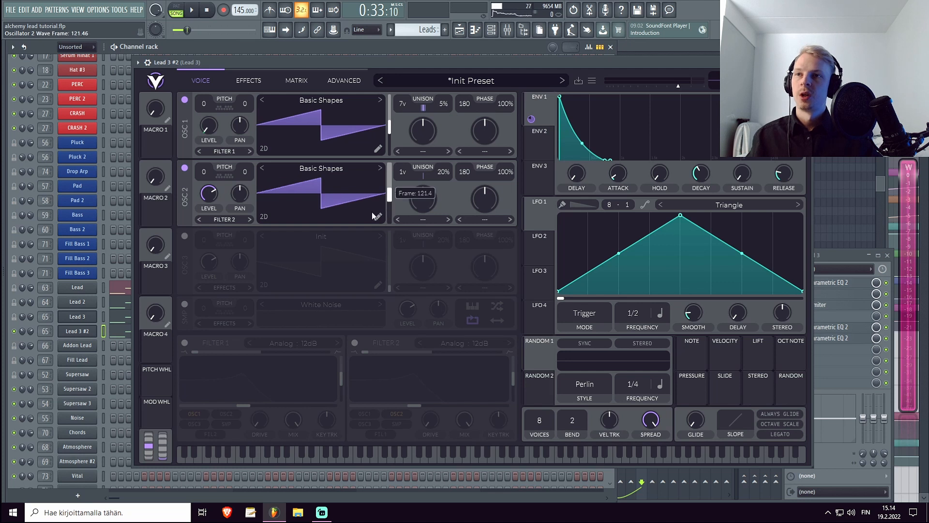
Lower oscillator 2's level and modulate it with Env 1 by about 0.15
{"action": "left_click_drag", "start_coordinate": [217, 194], "coordinate": [213, 223]}
{"action": "left_click_drag", "start_coordinate": [531, 119], "coordinate": [202, 195]}
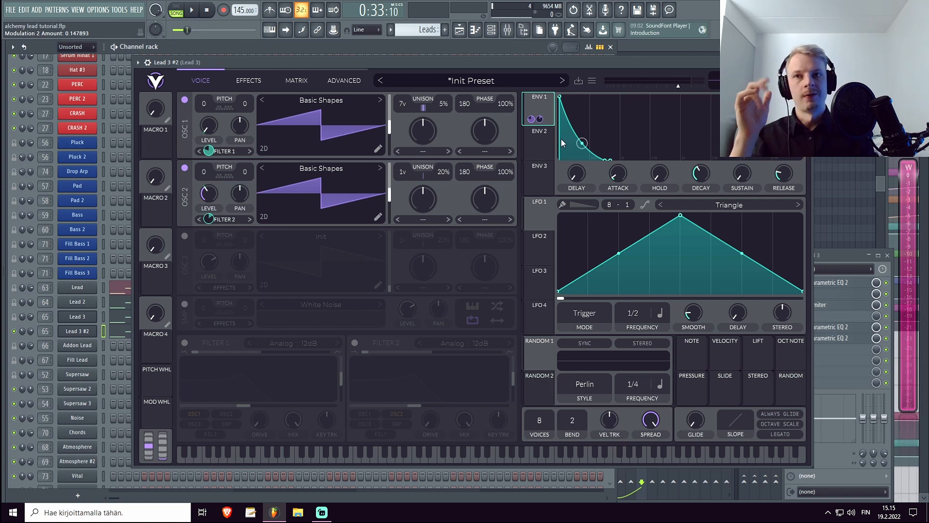
{"action": "left_click", "coordinate": [543, 166]}
{"action": "left_click", "coordinate": [544, 104]}
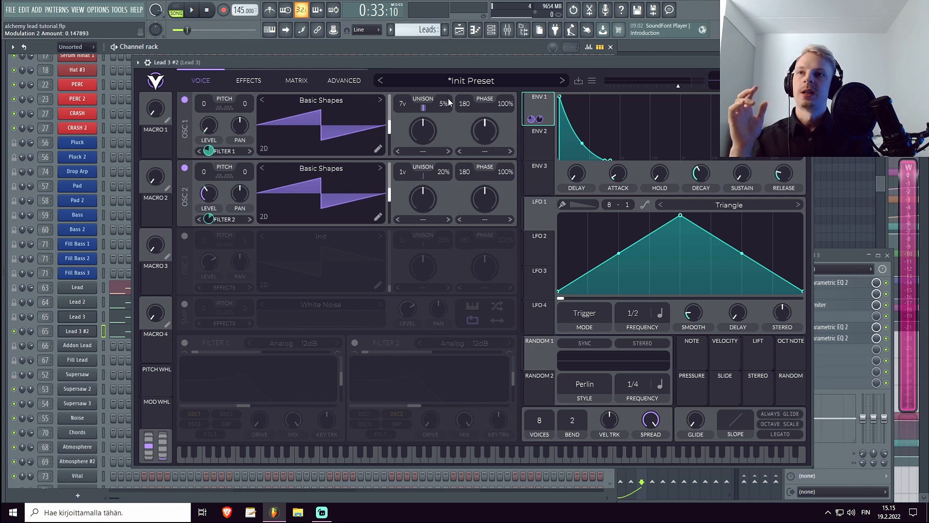
Transpose oscillator 2 to -12 semitones and compare the playing sound with and without that oscillator
{"action": "left_click_drag", "start_coordinate": [434, 63], "coordinate": [437, 68]}
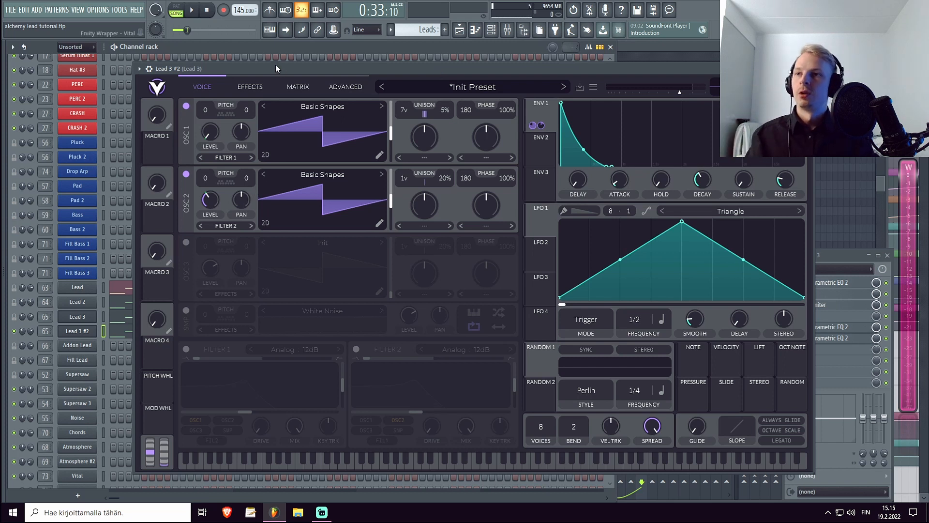
{"action": "left_click_drag", "start_coordinate": [211, 181], "coordinate": [212, 193]}
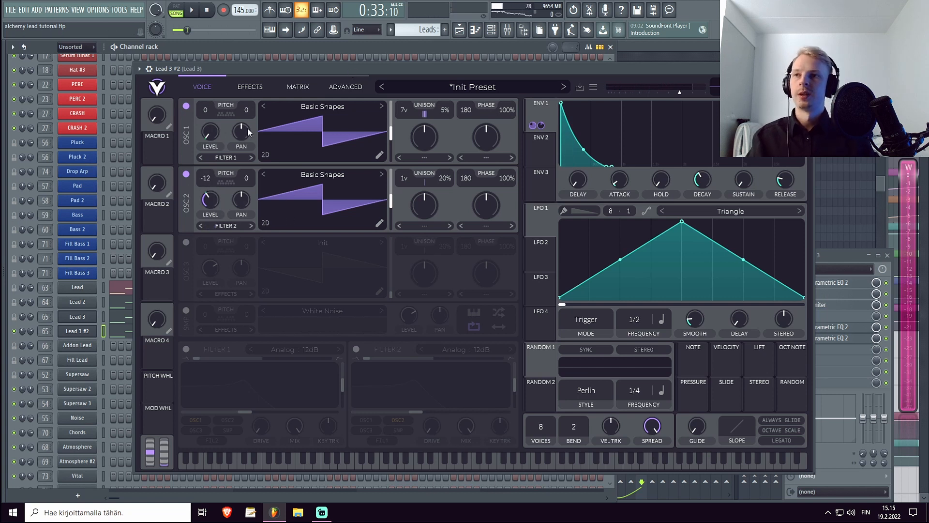
{"action": "key", "text": "space"}
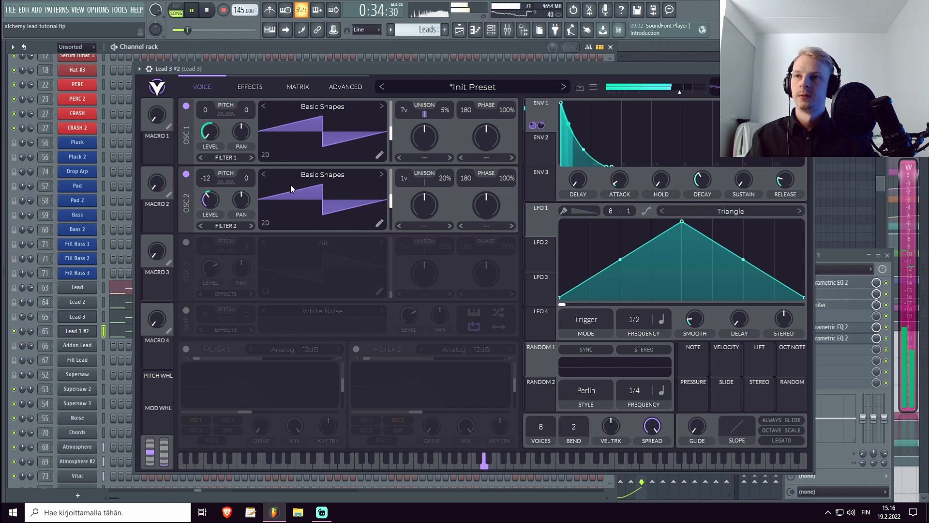
{"action": "left_click", "coordinate": [187, 174]}
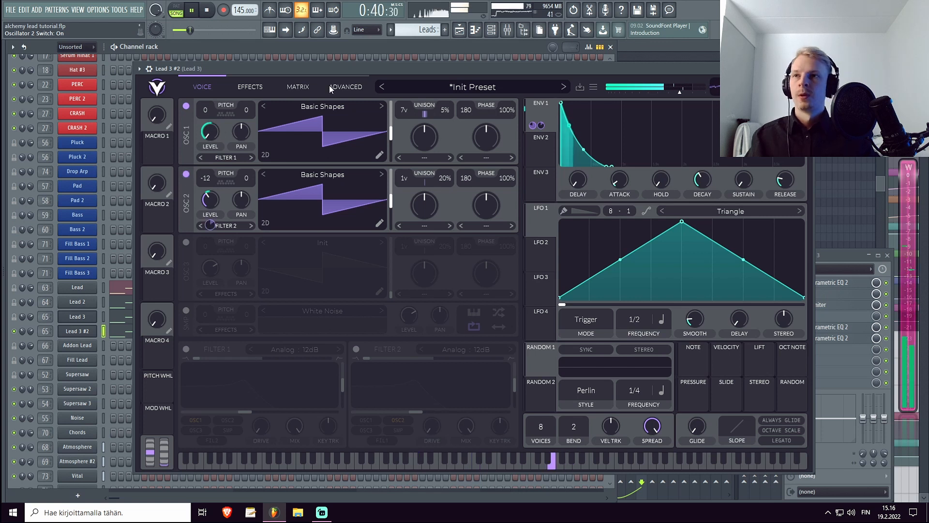
{"action": "key", "text": "space"}
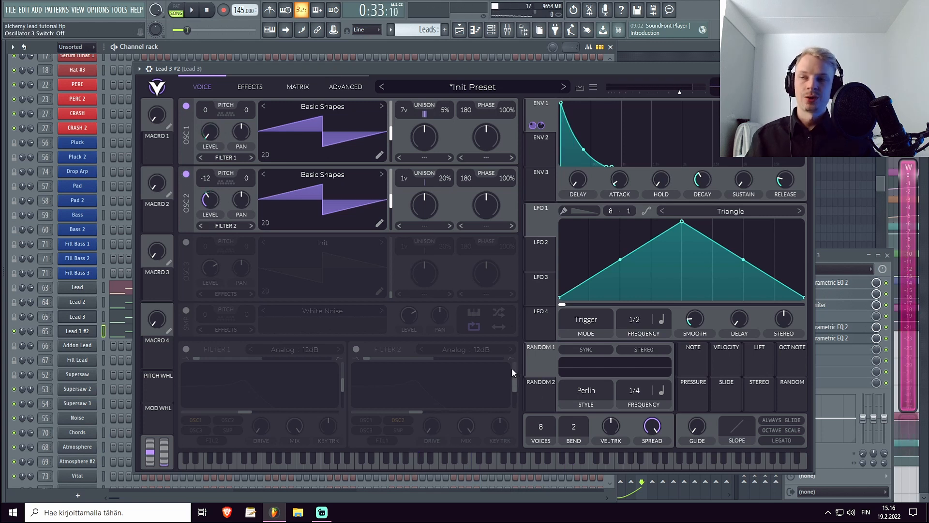
Enable oscillator 3, set its level to 0, and modulate that level with Env 1 by 0.46
{"action": "left_click", "coordinate": [186, 242]}
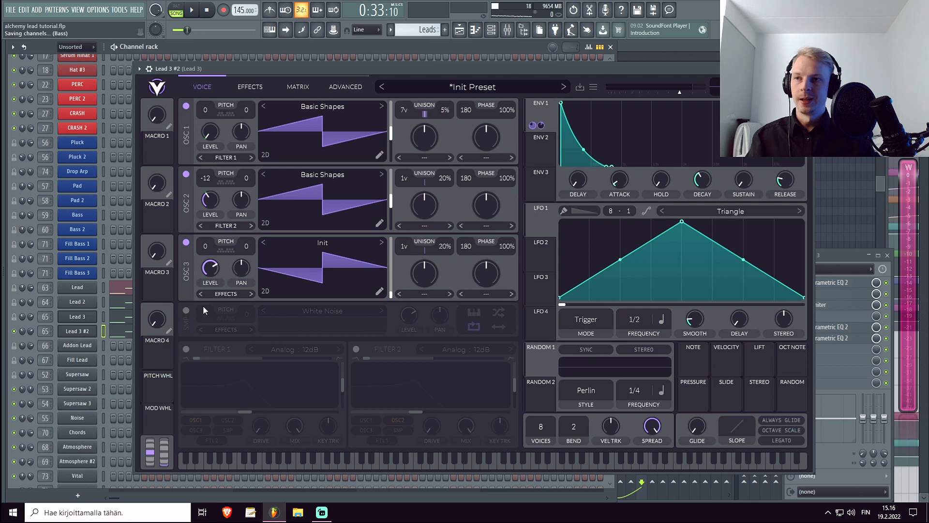
{"action": "left_click_drag", "start_coordinate": [213, 266], "coordinate": [209, 294]}
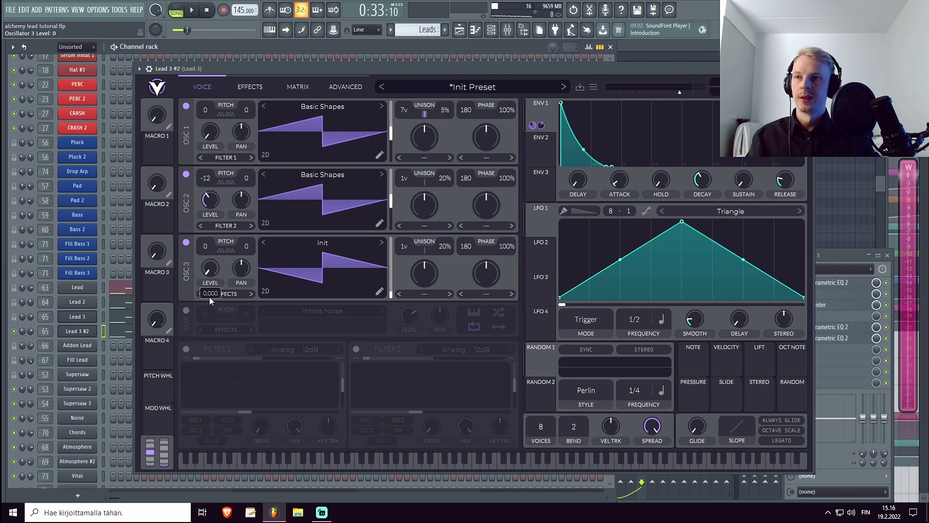
{"action": "left_click_drag", "start_coordinate": [537, 116], "coordinate": [207, 300]}
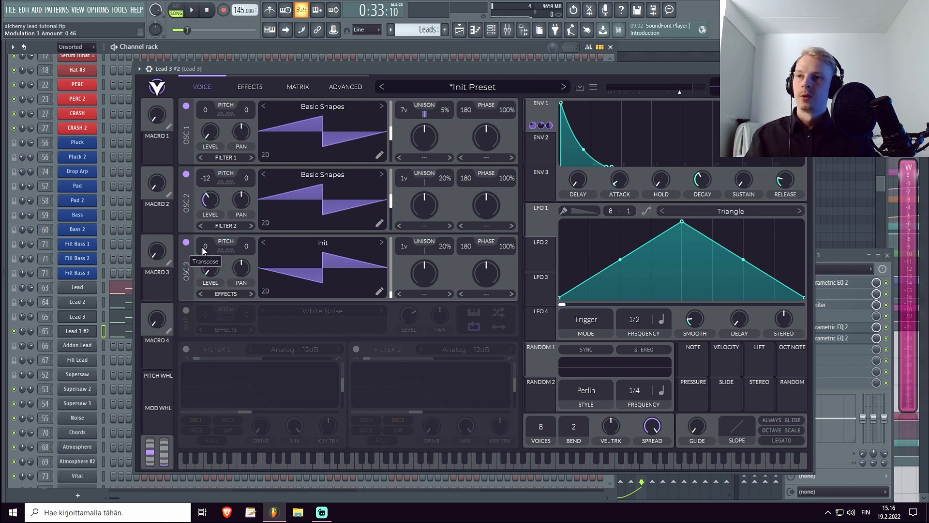
Transpose oscillator 3 up 12 semitones and set its unison to 9 voices with about 9% detune
{"action": "left_click_drag", "start_coordinate": [207, 246], "coordinate": [209, 239]}
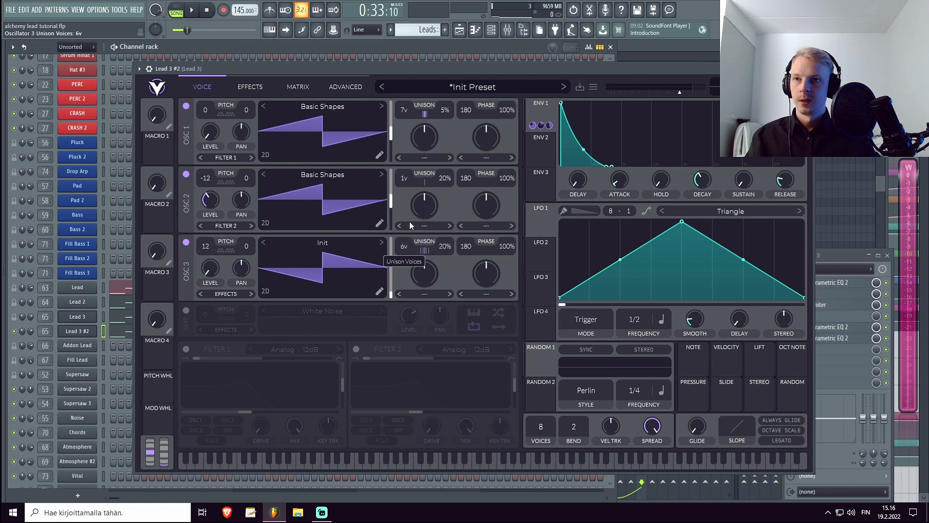
{"action": "left_click_drag", "start_coordinate": [448, 248], "coordinate": [448, 261]}
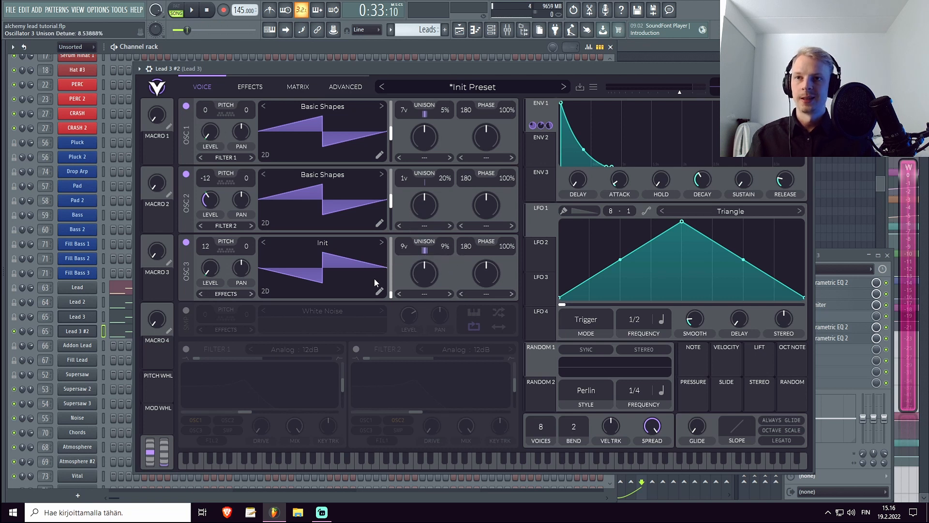
Compare the playing lead with and without oscillator 3
{"action": "key", "text": "space"}
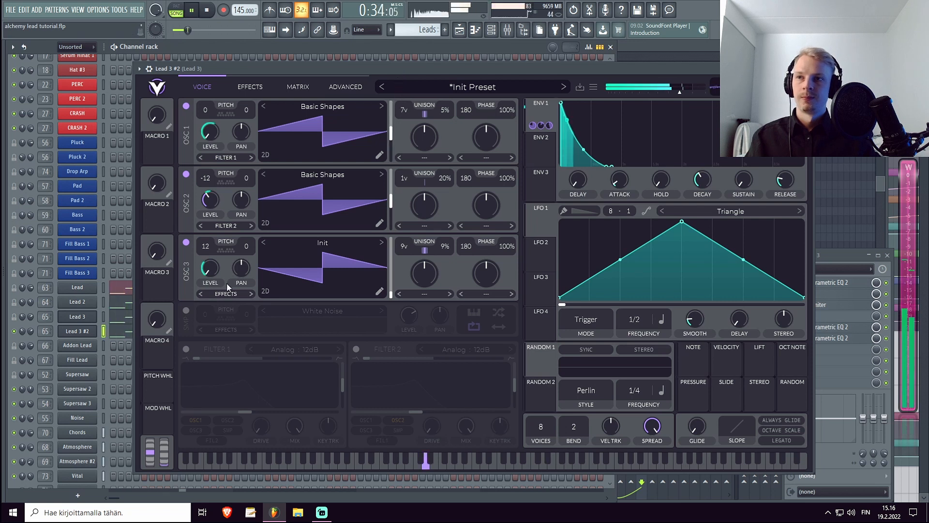
{"action": "left_click", "coordinate": [185, 243]}
{"action": "left_click", "coordinate": [184, 242]}
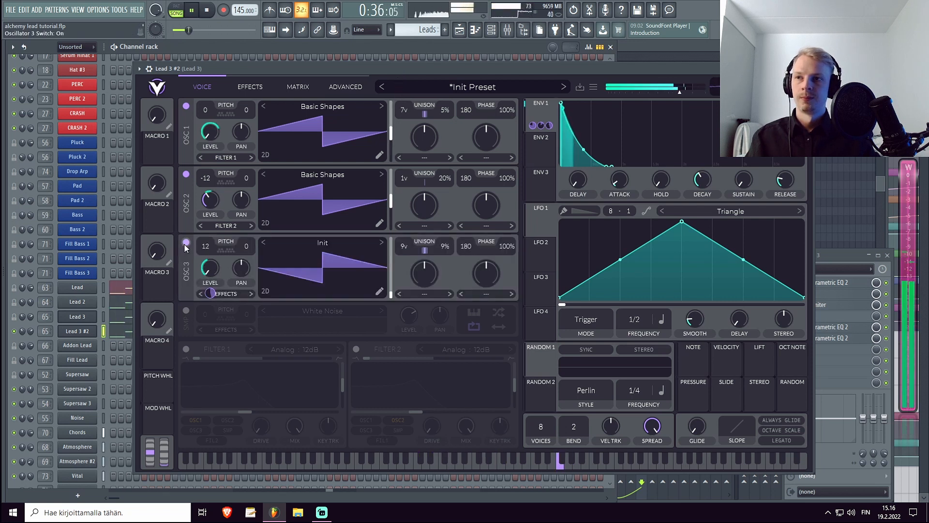
{"action": "left_click", "coordinate": [185, 243]}
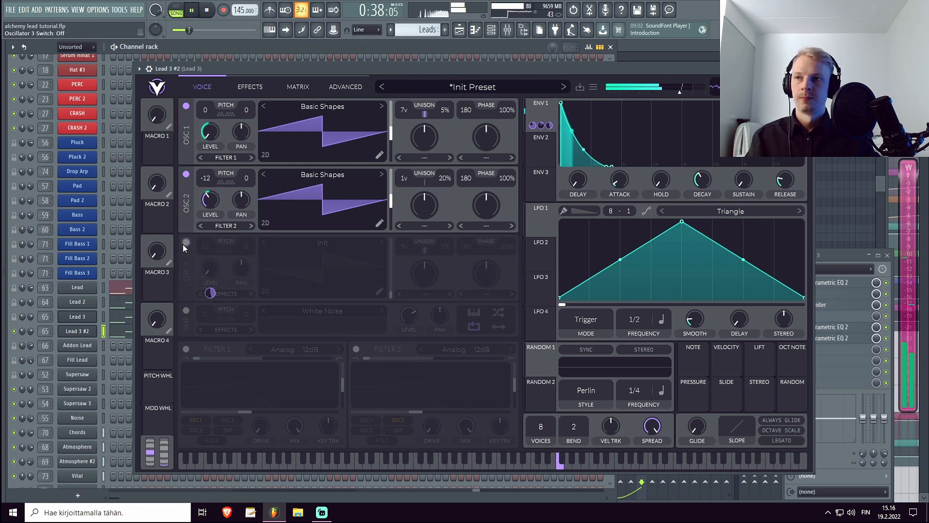
{"action": "left_click", "coordinate": [184, 243]}
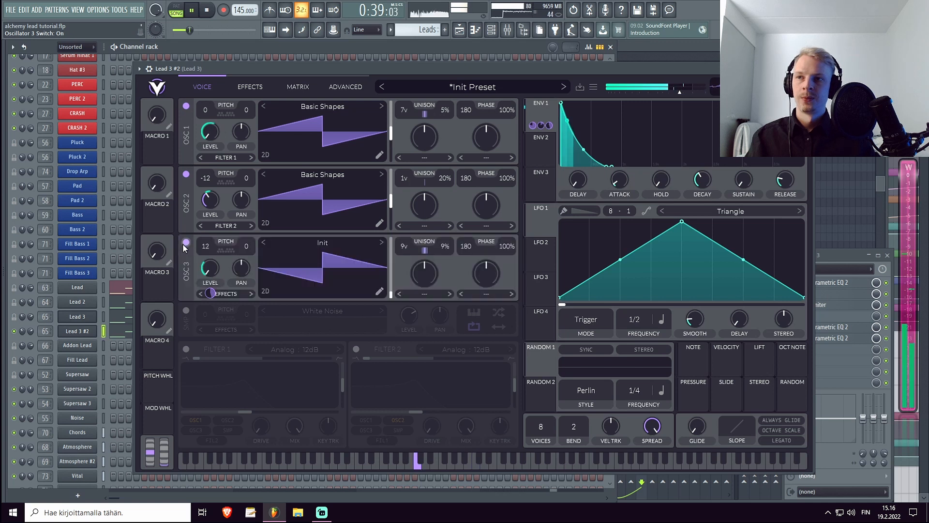
{"action": "left_click", "coordinate": [271, 75]}
{"action": "left_click", "coordinate": [199, 87]}
{"action": "key", "text": "space"}
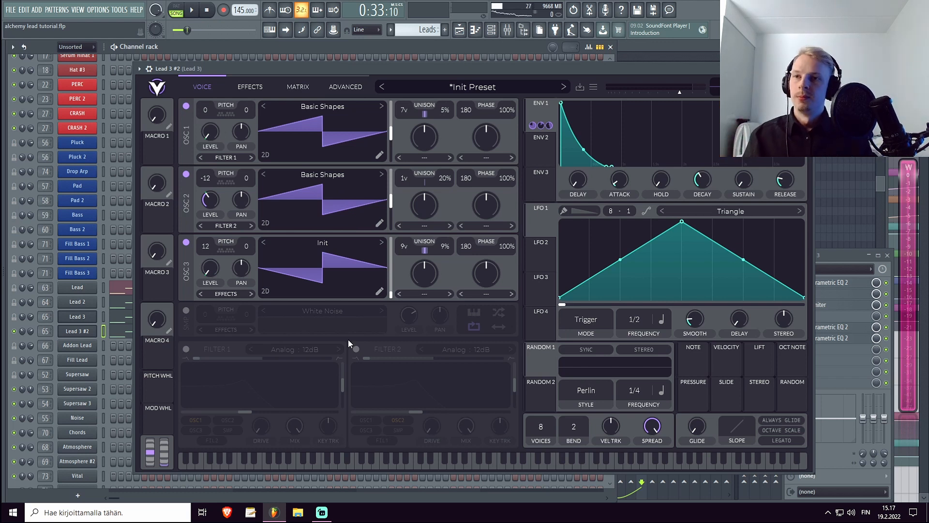
Enable the White Noise sample, lower its level to zero, and modulate that level with Env 1 while auditioning the sound
{"action": "left_click", "coordinate": [186, 310]}
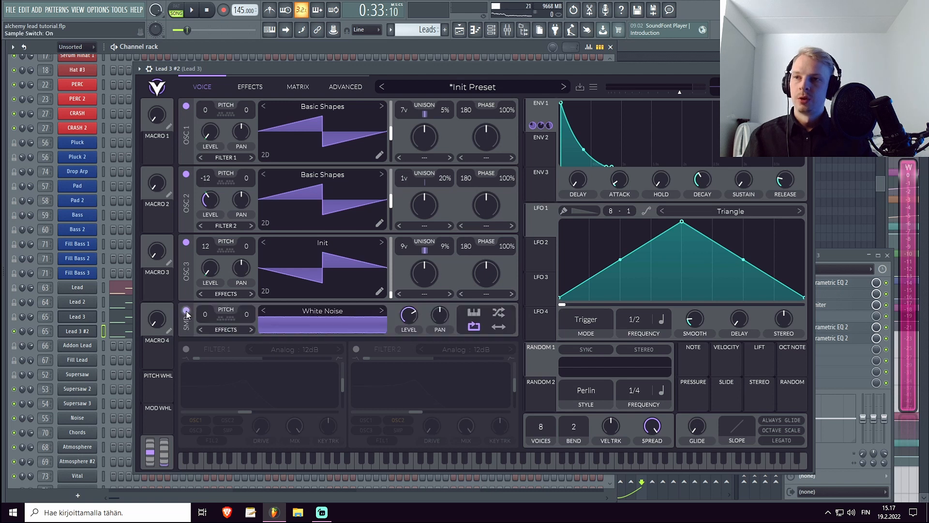
{"action": "left_click_drag", "start_coordinate": [411, 329], "coordinate": [401, 393]}
{"action": "left_click_drag", "start_coordinate": [533, 125], "coordinate": [408, 353]}
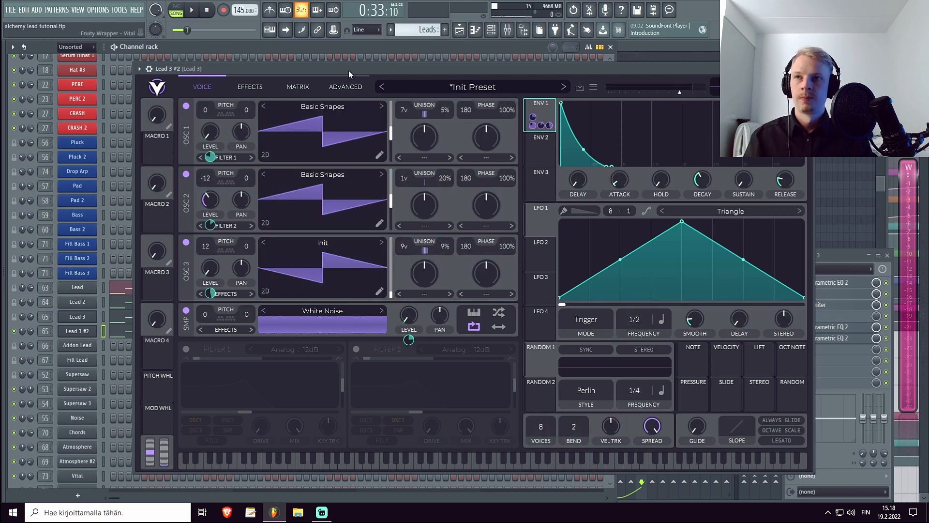
{"action": "key", "text": "space"}
{"action": "left_click_drag", "start_coordinate": [409, 340], "coordinate": [409, 339]}
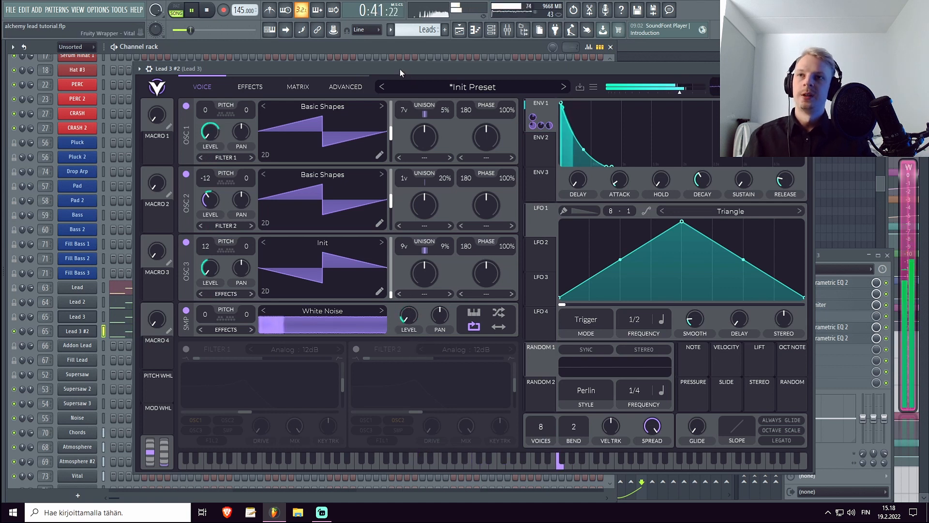
{"action": "key", "text": "space"}
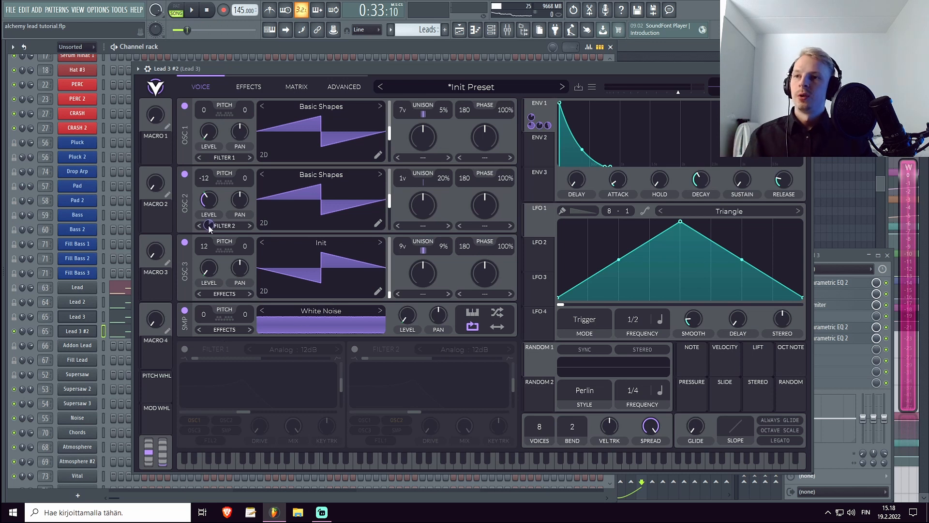
Route oscillator 2, oscillator 3 and the noise sample to Filter 1
{"action": "left_click", "coordinate": [224, 225]}
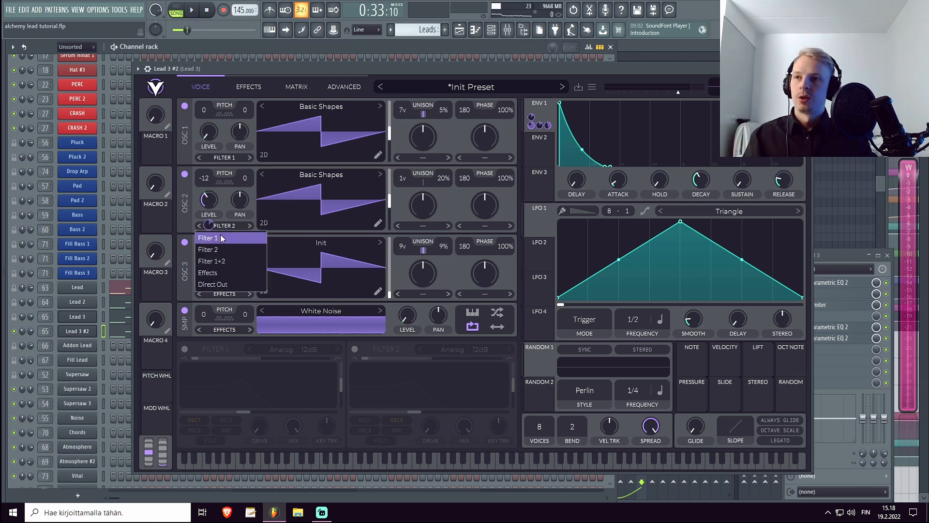
{"action": "left_click", "coordinate": [221, 238]}
{"action": "left_click", "coordinate": [225, 295]}
{"action": "left_click", "coordinate": [225, 305]}
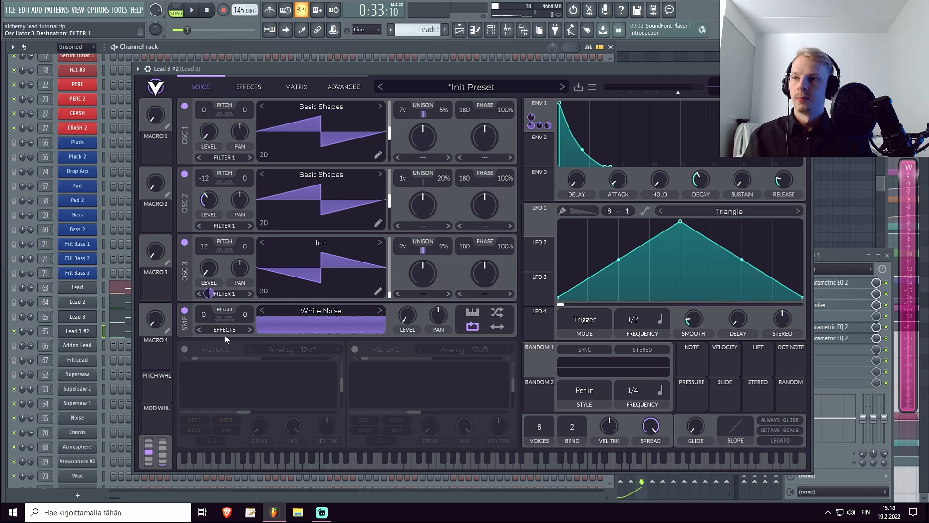
{"action": "left_click", "coordinate": [225, 330]}
{"action": "left_click", "coordinate": [224, 341]}
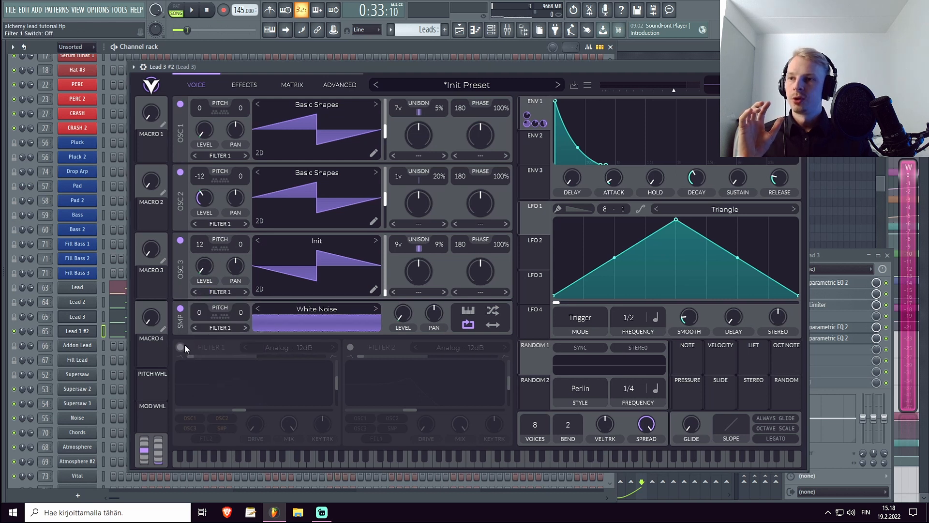
Enable Filter 1 as Analog 12dB, set its resonance to about 11%, and lower its cutoff slightly
{"action": "left_click", "coordinate": [183, 346]}
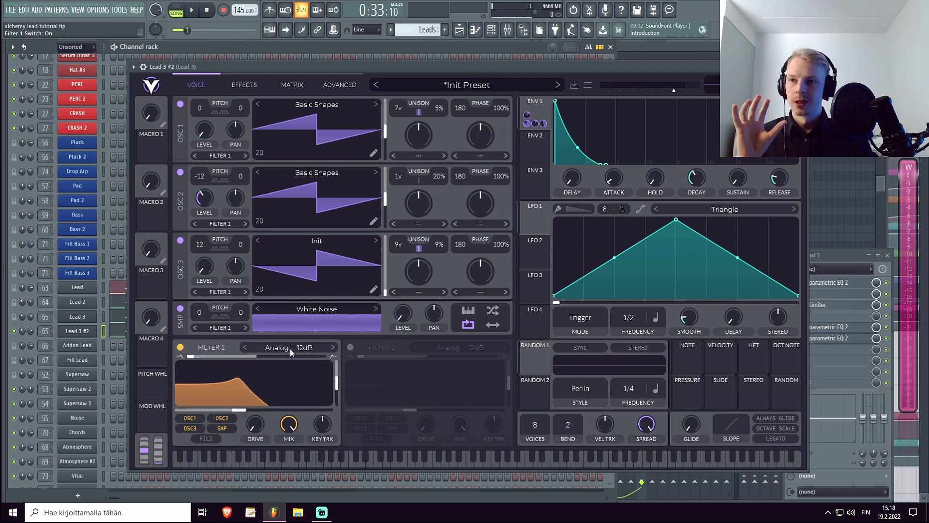
{"action": "left_click_drag", "start_coordinate": [339, 382], "coordinate": [337, 405]}
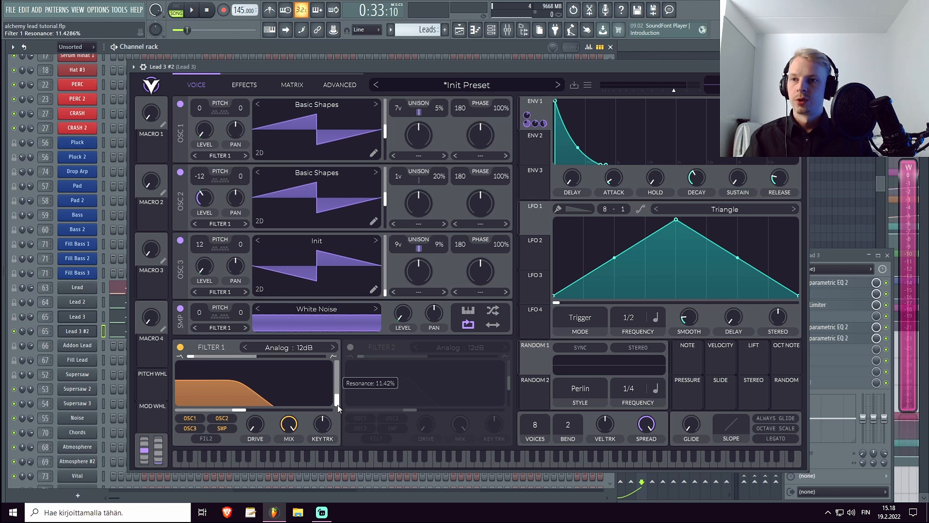
{"action": "left_click_drag", "start_coordinate": [231, 411], "coordinate": [229, 411]}
Modulate Filter 1's cutoff with Env 1 by about 0.25
{"action": "key", "text": "space"}
{"action": "left_click_drag", "start_coordinate": [537, 113], "coordinate": [252, 400]}
{"action": "left_click_drag", "start_coordinate": [253, 398], "coordinate": [254, 415]}
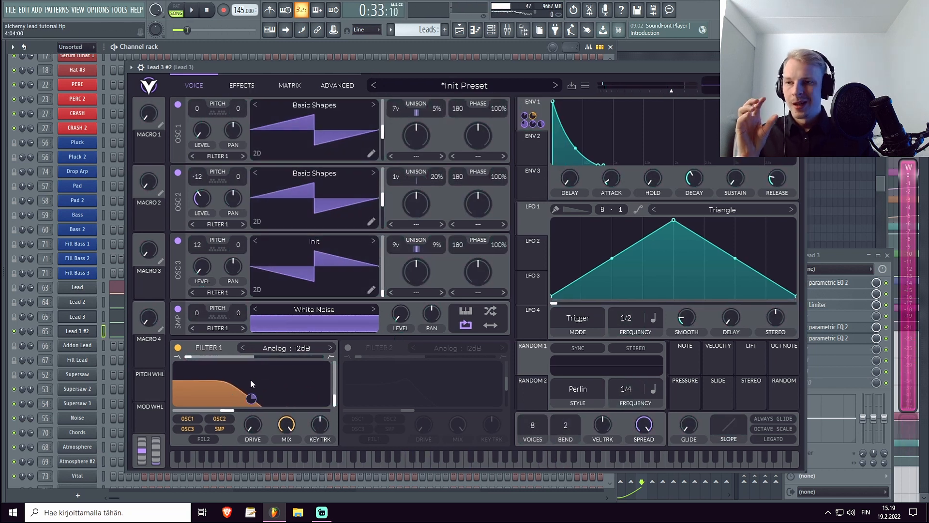
Try controlling the amount of Env 1's Filter 1 cutoff modulation with Macro 1, and remove that assignment
{"action": "mouse_move", "coordinate": [250, 405]}
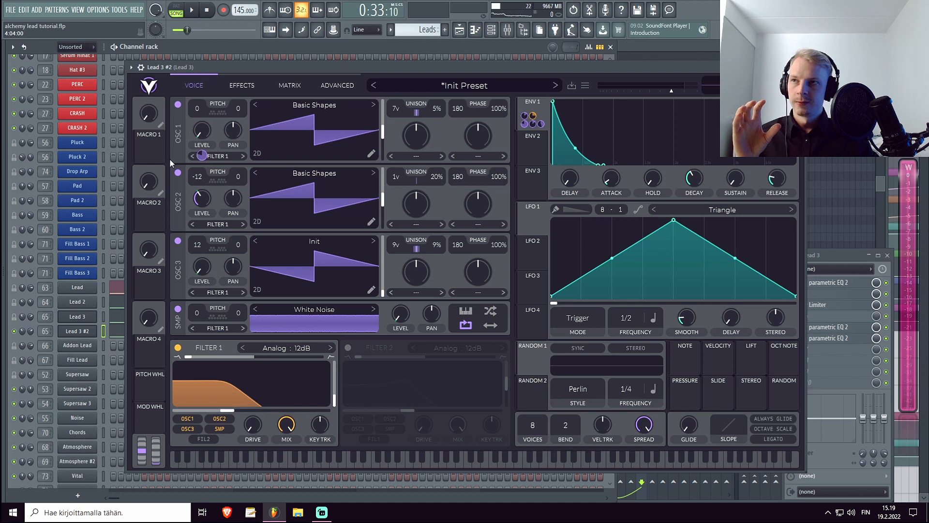
{"action": "left_click_drag", "start_coordinate": [152, 143], "coordinate": [248, 398]}
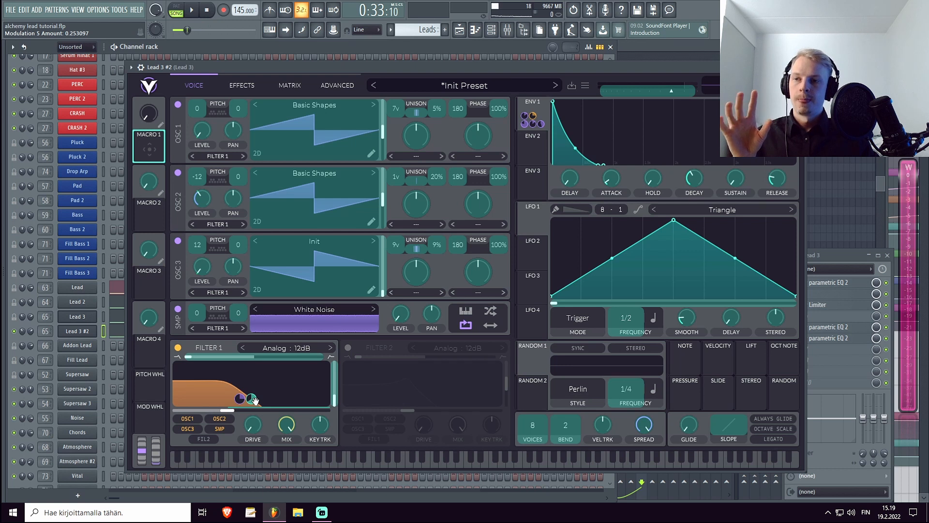
{"action": "left_click_drag", "start_coordinate": [255, 399], "coordinate": [240, 398]}
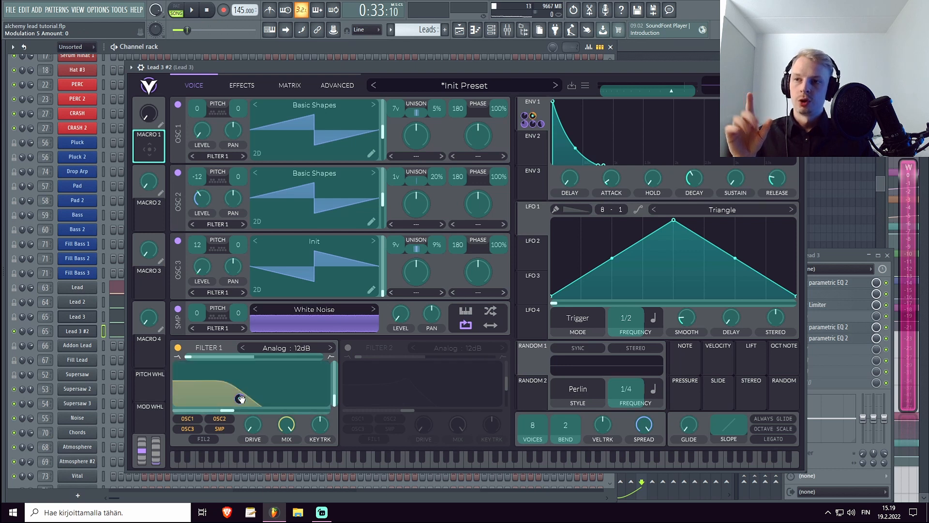
{"action": "left_click_drag", "start_coordinate": [241, 398], "coordinate": [240, 399]}
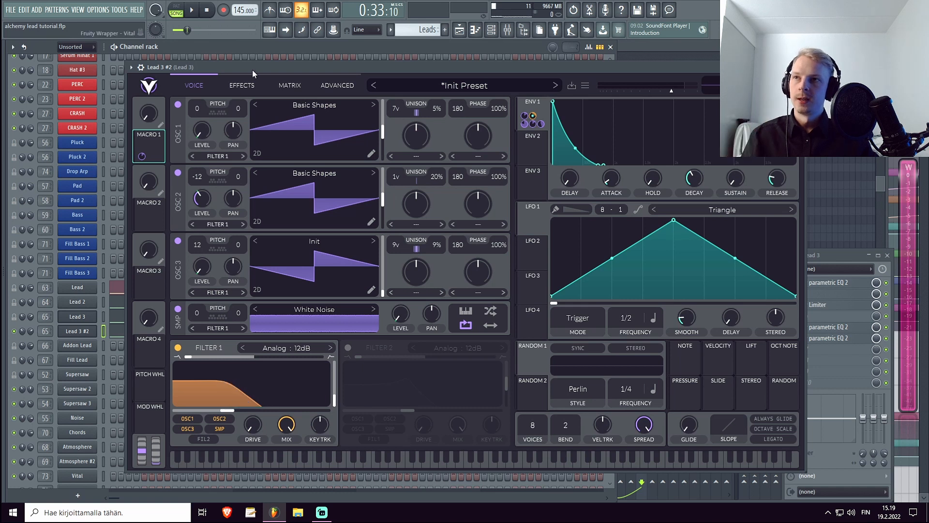
{"action": "key", "text": "space"}
{"action": "left_click_drag", "start_coordinate": [146, 117], "coordinate": [165, 140]}
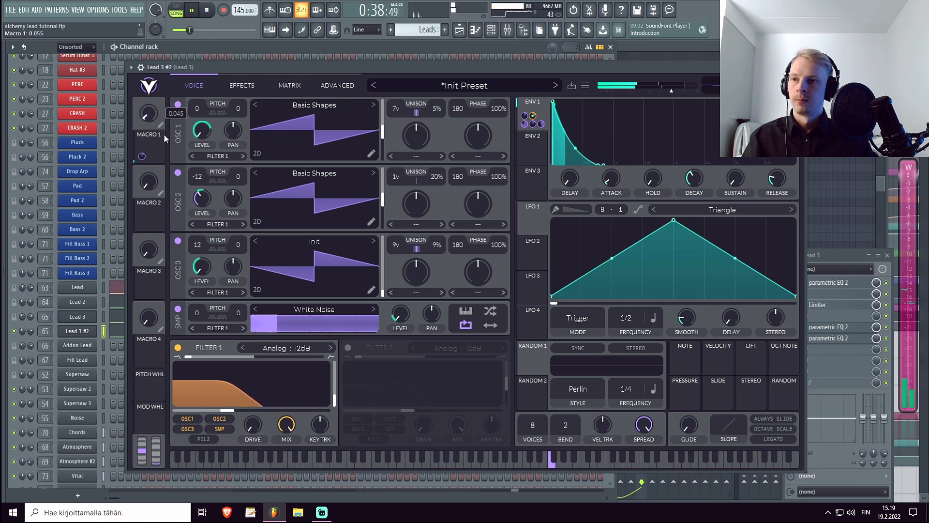
{"action": "right_click", "coordinate": [145, 157]}
{"action": "left_click", "coordinate": [147, 162]}
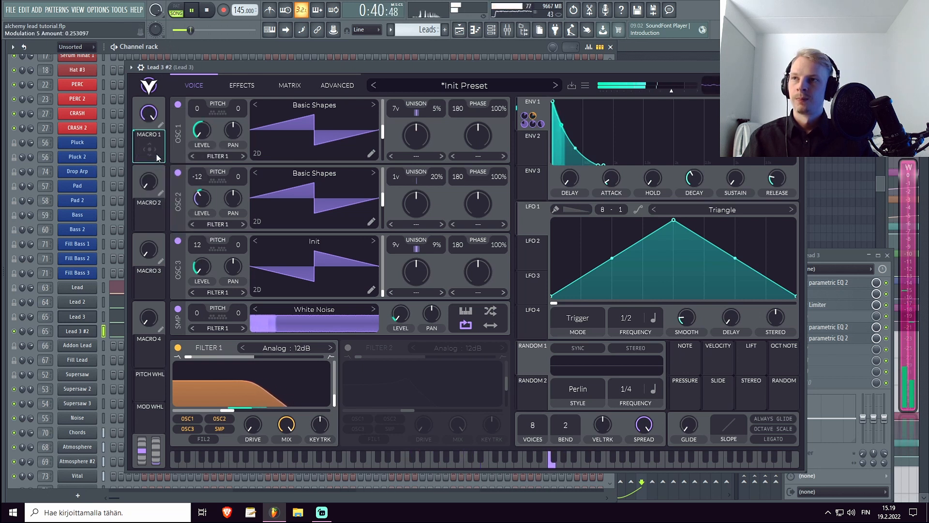
Modulate Filter 1's cutoff with Macro 1, tuning the modulation amount by ear while sweeping the macro during playback
{"action": "left_click_drag", "start_coordinate": [149, 146], "coordinate": [222, 396]}
{"action": "left_click_drag", "start_coordinate": [143, 123], "coordinate": [167, 266]}
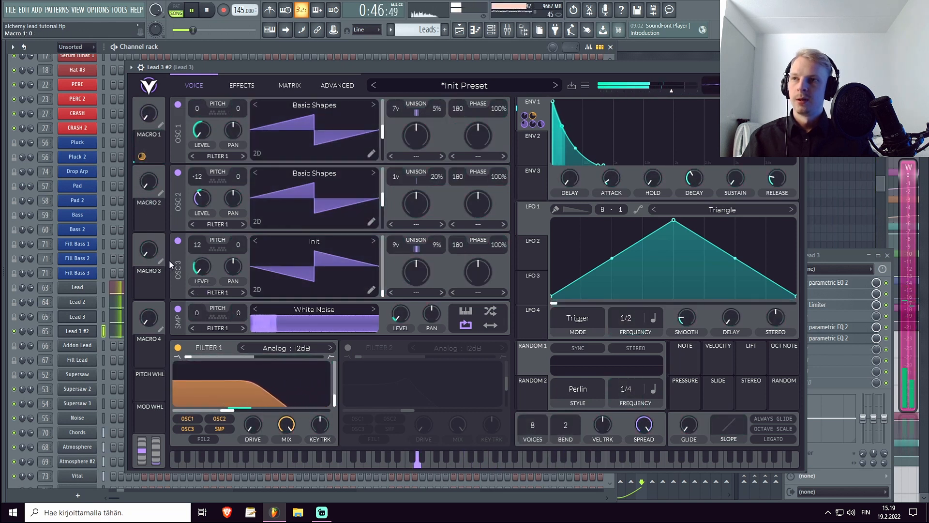
{"action": "mouse_move", "coordinate": [141, 158]}
{"action": "left_click_drag", "start_coordinate": [140, 158], "coordinate": [140, 158]}
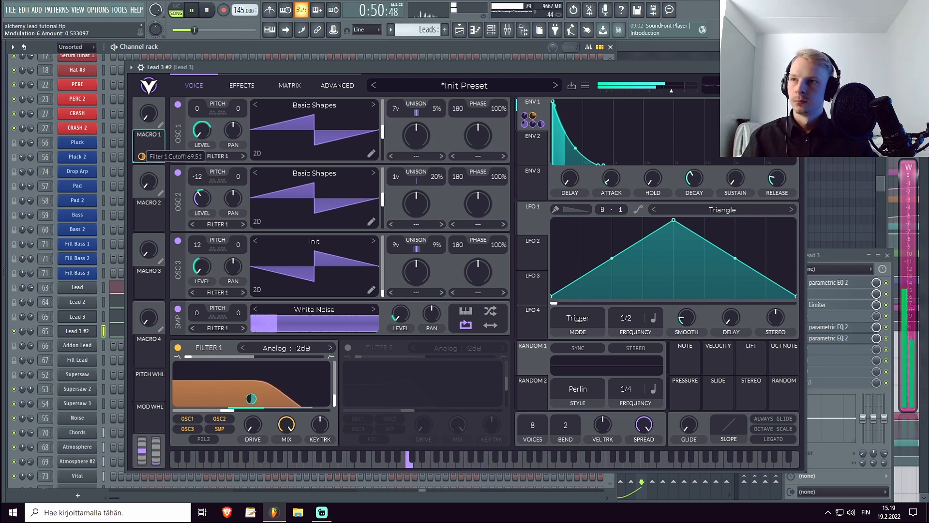
{"action": "left_click_drag", "start_coordinate": [148, 112], "coordinate": [170, 4]}
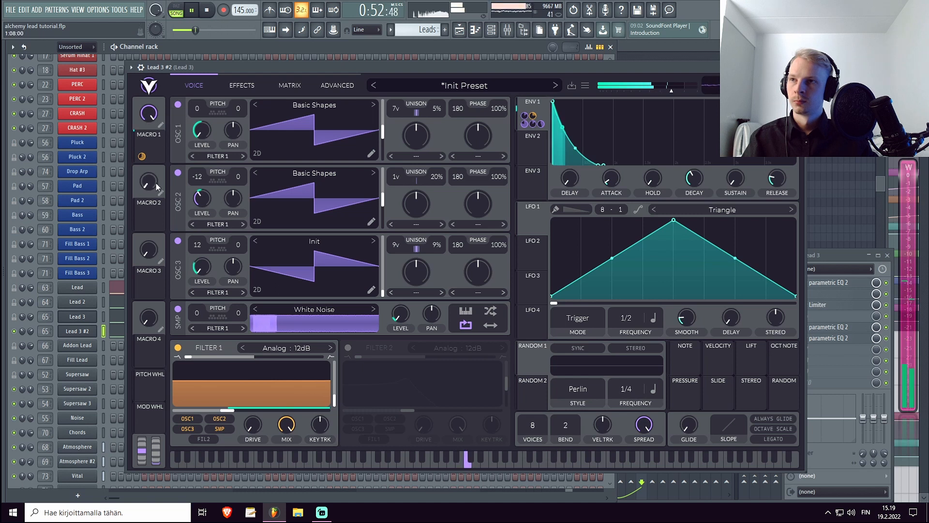
{"action": "left_click_drag", "start_coordinate": [141, 156], "coordinate": [146, 138]}
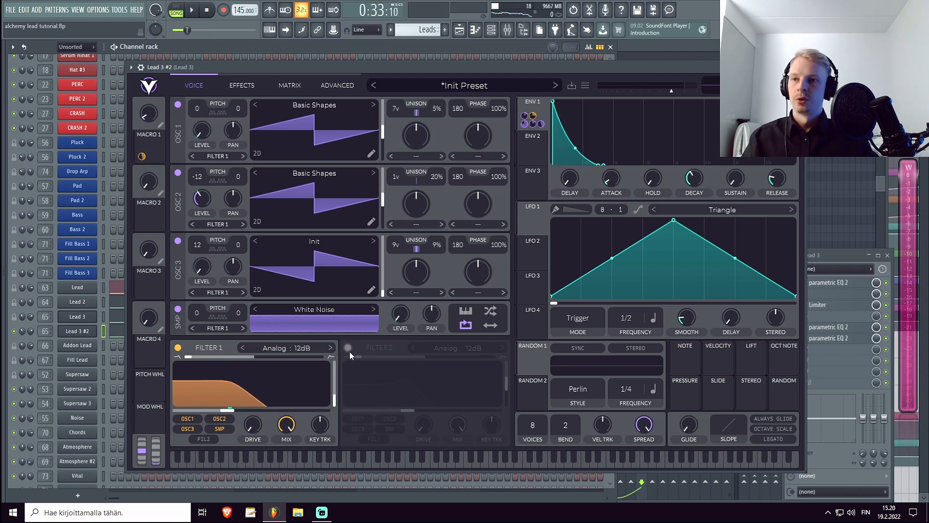
Enable Filter 2 as a Formant AIUO filter with Formant X at about 0.81 and transpose at about -9.1
{"action": "left_click", "coordinate": [349, 348]}
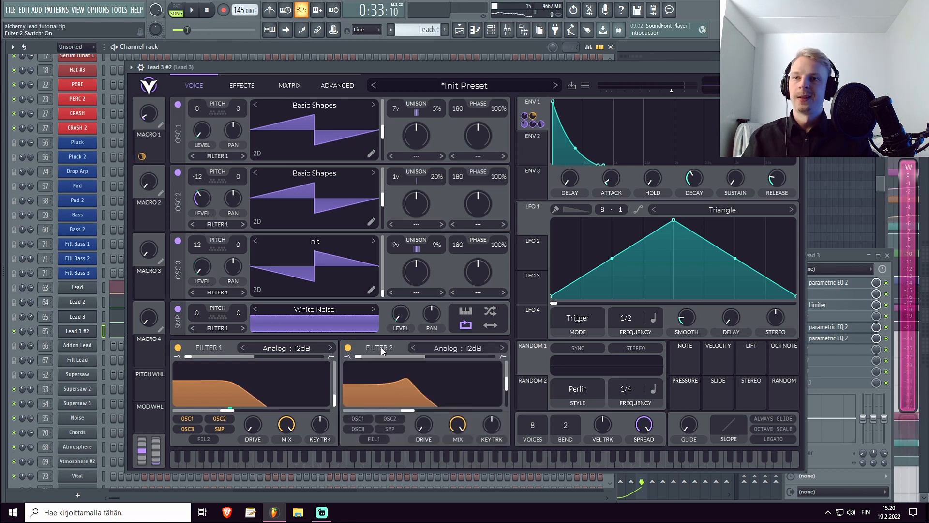
{"action": "left_click", "coordinate": [457, 351]}
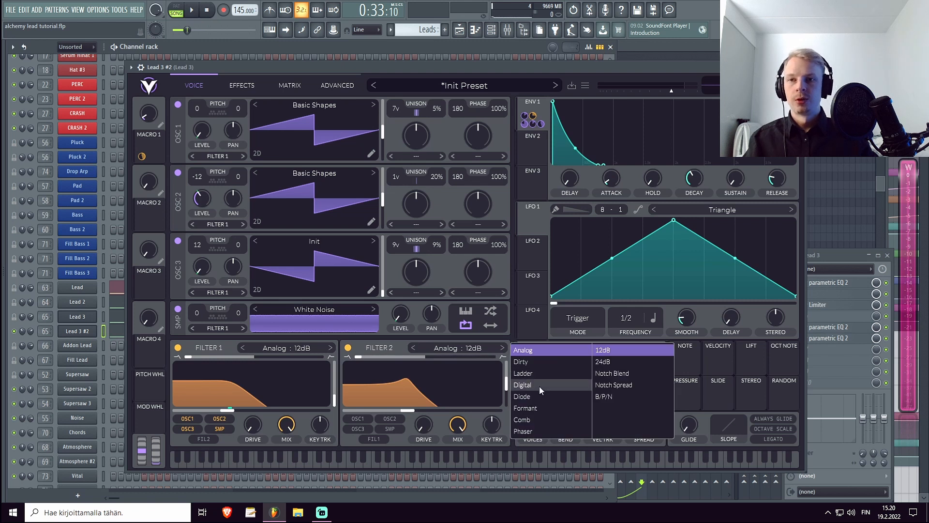
{"action": "left_click", "coordinate": [528, 408]}
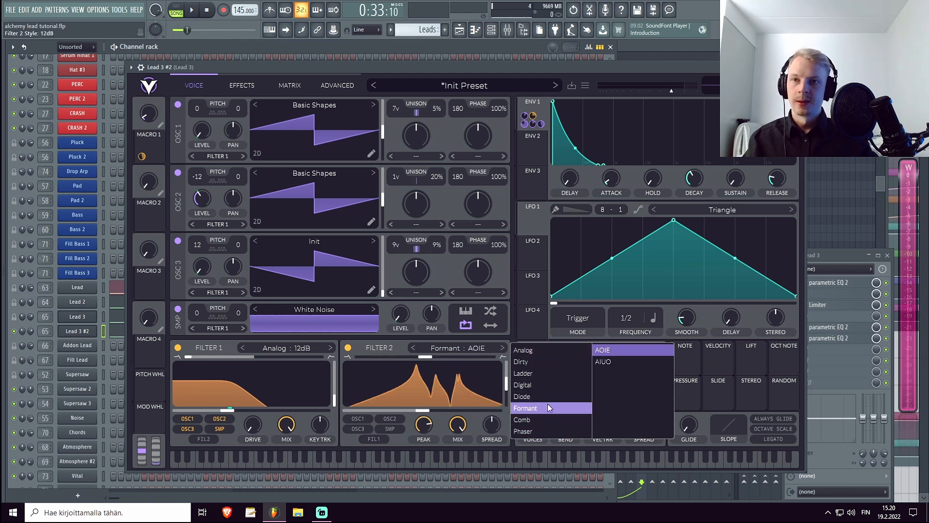
{"action": "left_click", "coordinate": [611, 363]}
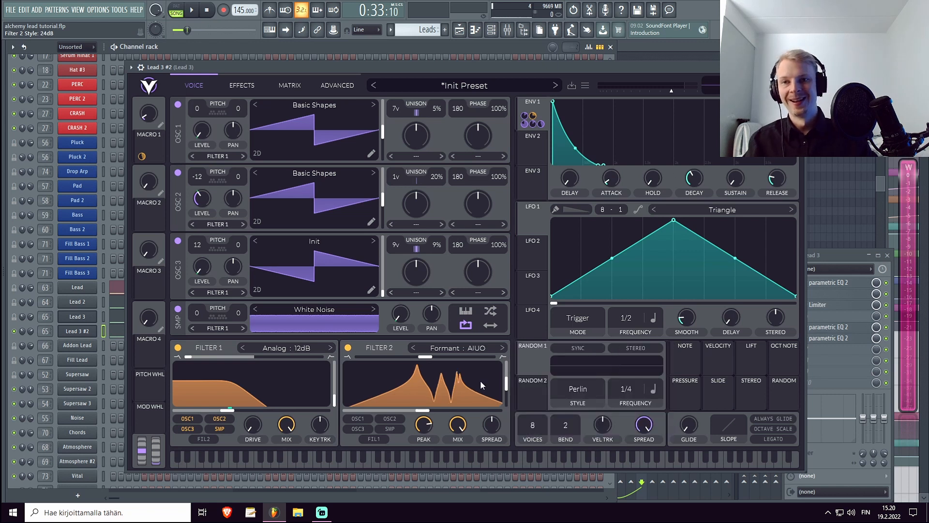
{"action": "left_click_drag", "start_coordinate": [446, 409], "coordinate": [474, 419]}
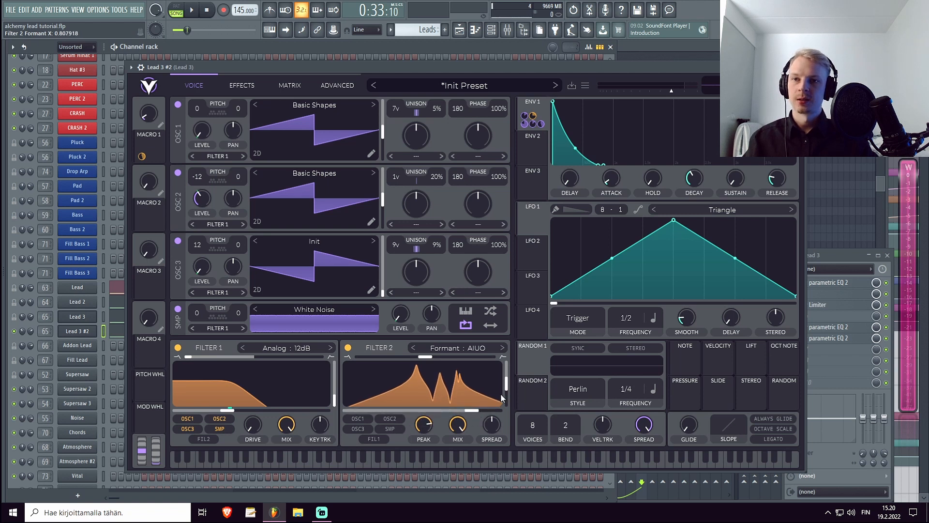
{"action": "left_click_drag", "start_coordinate": [421, 357], "coordinate": [367, 367]}
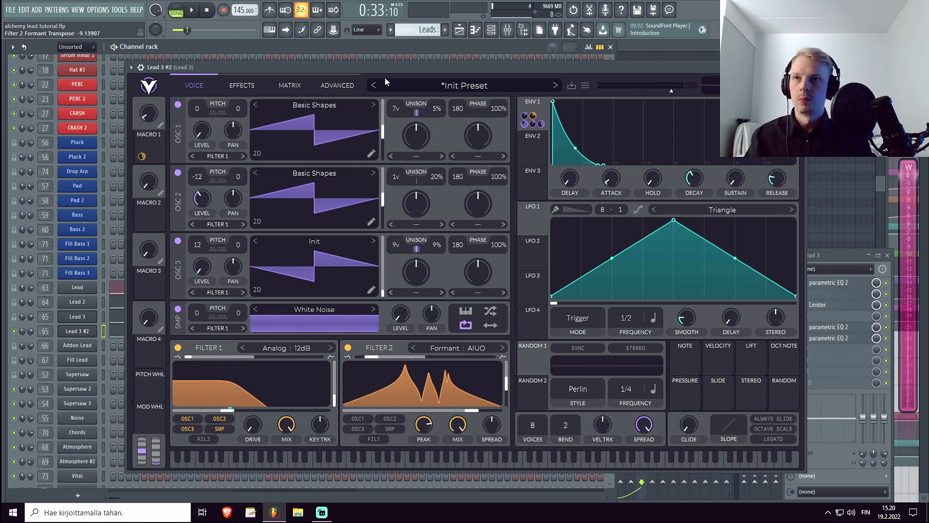
Feed Filter 1 into Filter 2, audition its formant transpose during playback, and set the transpose to about -9.2
{"action": "key", "text": "space"}
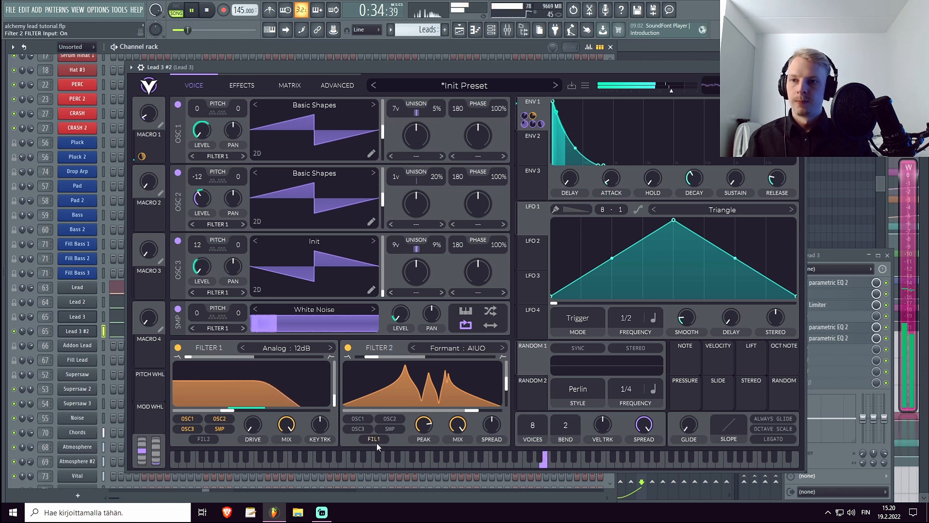
{"action": "left_click_drag", "start_coordinate": [366, 374], "coordinate": [409, 402]}
{"action": "key", "text": "space"}
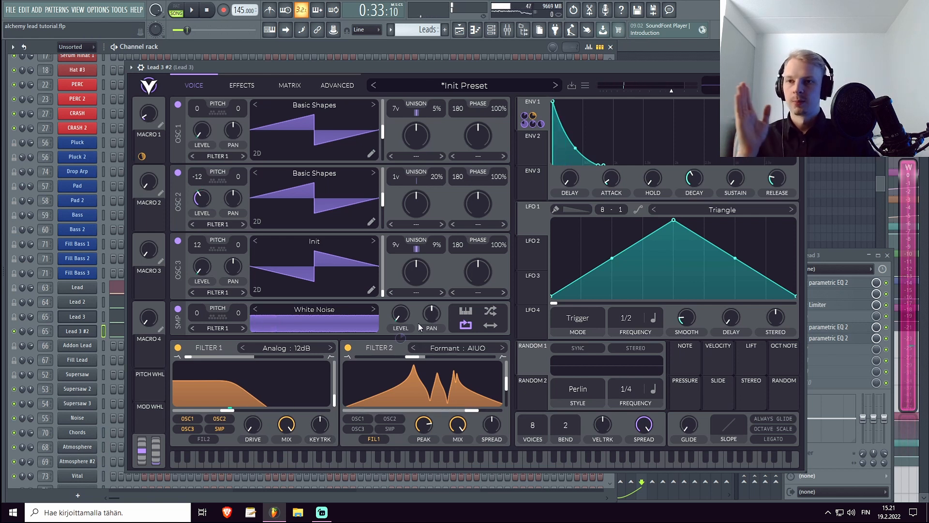
{"action": "left_click_drag", "start_coordinate": [414, 352], "coordinate": [373, 363]}
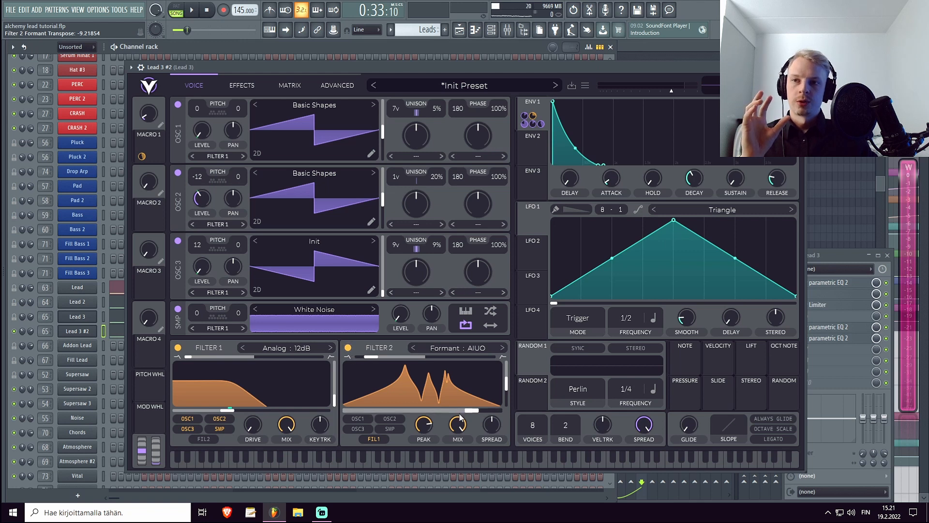
Set Filter 2's mix to 0%, modulate it with Macro 2, and audition the modulation with Macro 2 lowered to about halfway
{"action": "left_click_drag", "start_coordinate": [458, 426], "coordinate": [458, 472]}
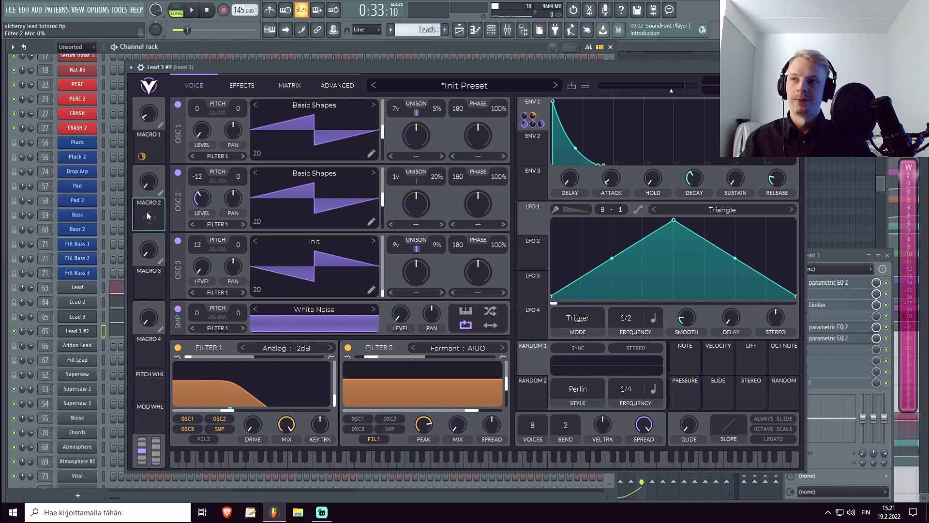
{"action": "left_click_drag", "start_coordinate": [147, 215], "coordinate": [407, 481]}
{"action": "left_click_drag", "start_coordinate": [467, 426], "coordinate": [464, 426]}
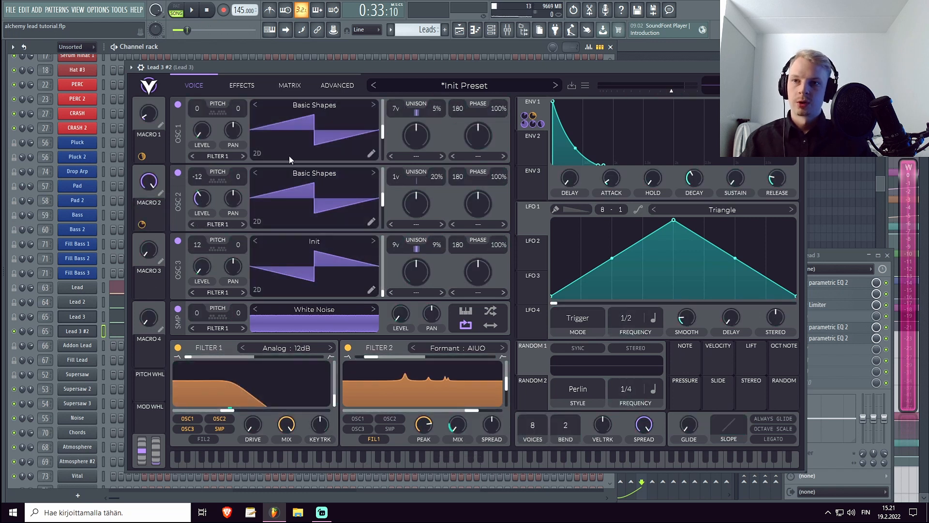
{"action": "left_click_drag", "start_coordinate": [142, 224], "coordinate": [141, 213]}
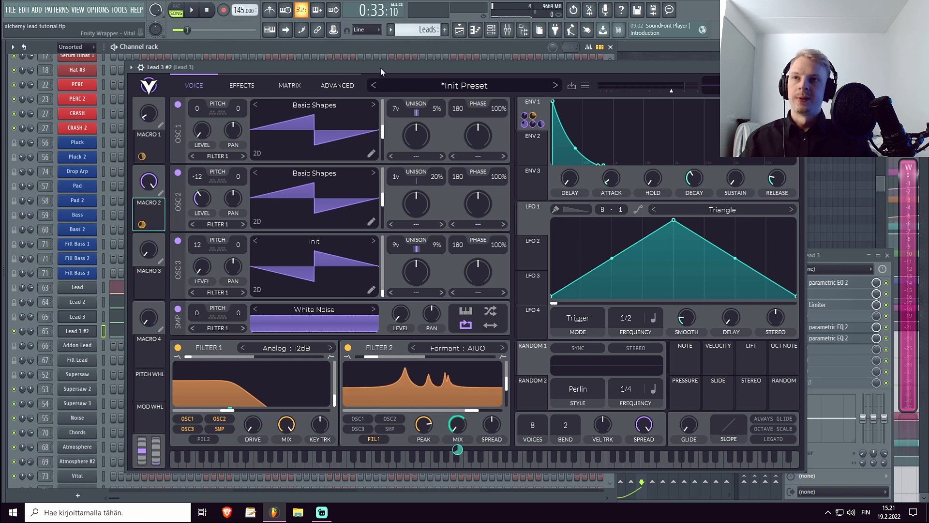
{"action": "left_click_drag", "start_coordinate": [144, 194], "coordinate": [138, 239]}
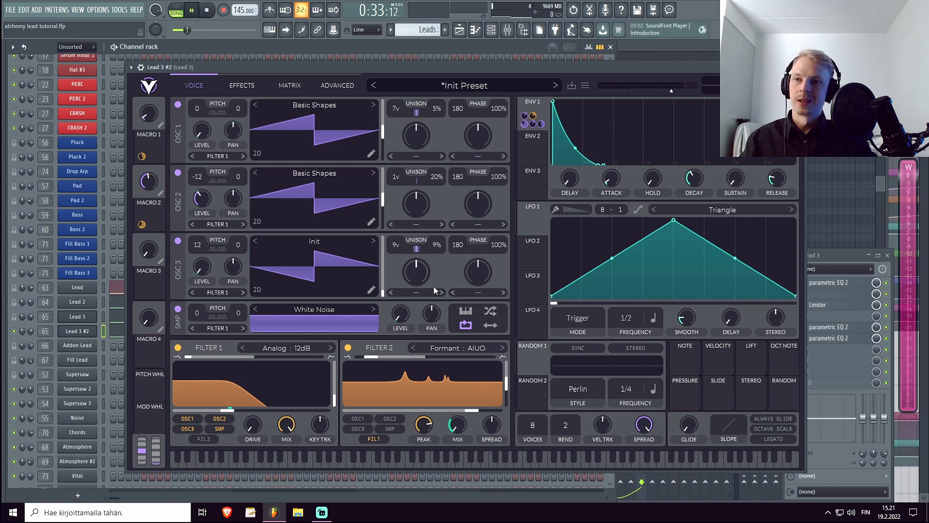
{"action": "key", "text": "space"}
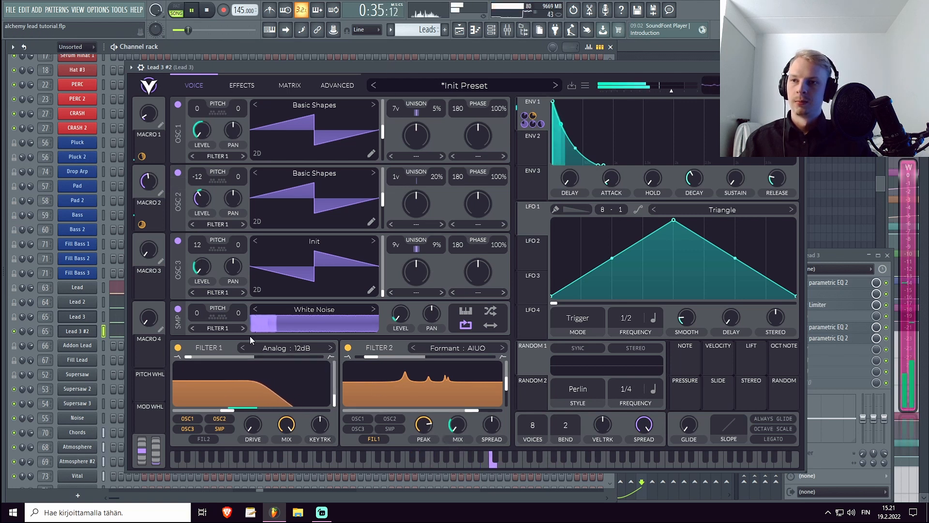
{"action": "key", "text": "space"}
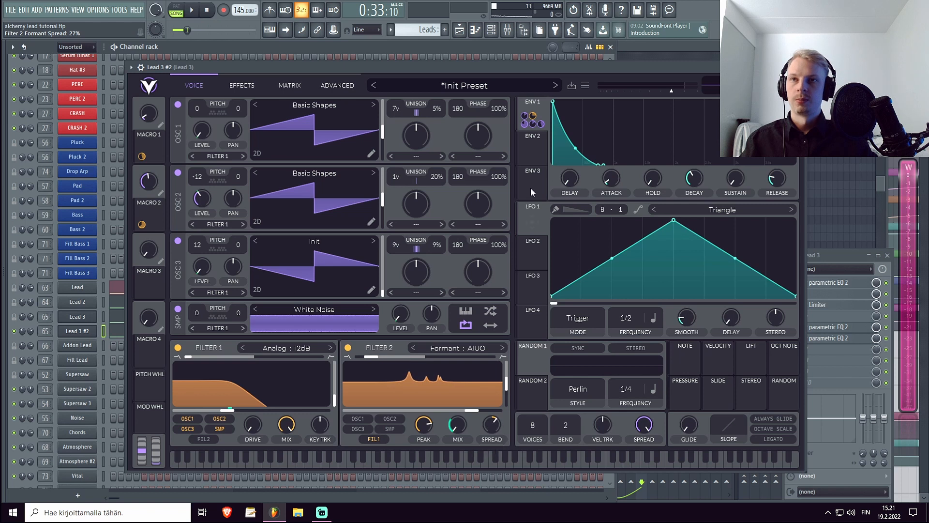
Set Filter 2's formant spread to 27%, modulate it with Env 1, and audition the result with Macro 2 at 1
{"action": "left_click_drag", "start_coordinate": [540, 115], "coordinate": [491, 449]}
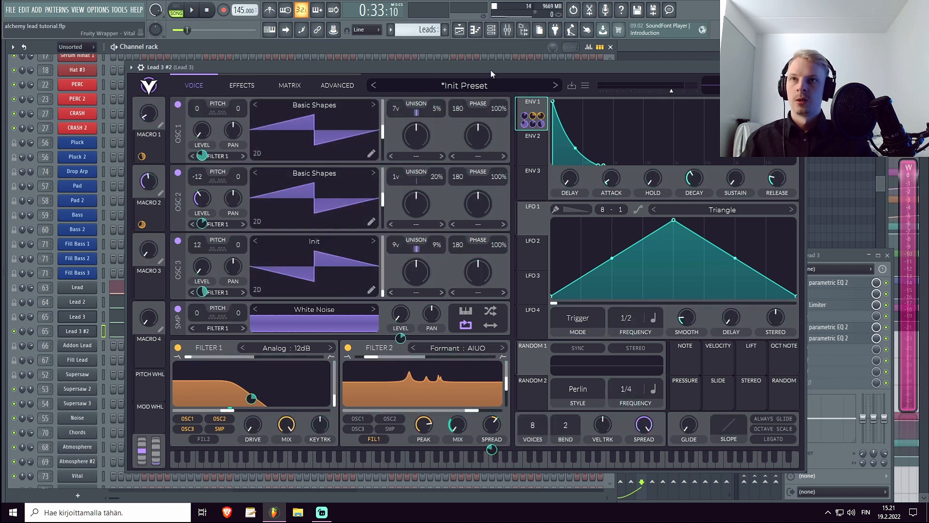
{"action": "key", "text": "space"}
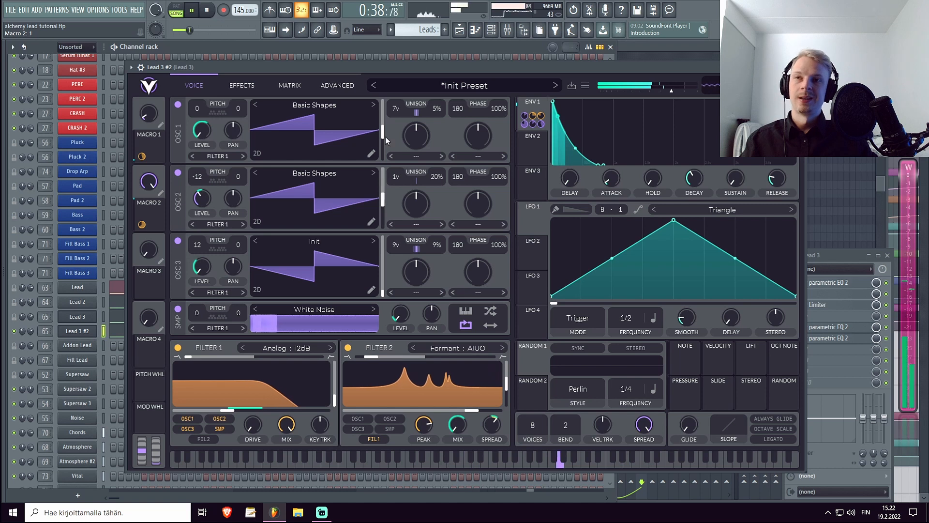
{"action": "key", "text": "space"}
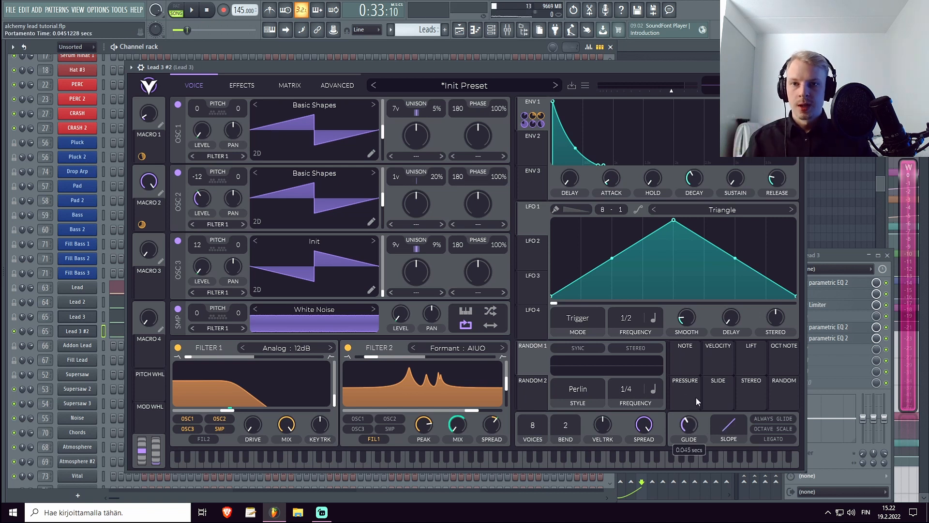
Set the voice glide to about 0.045 seconds and lower it slightly by ear during playback
{"action": "key", "text": "space"}
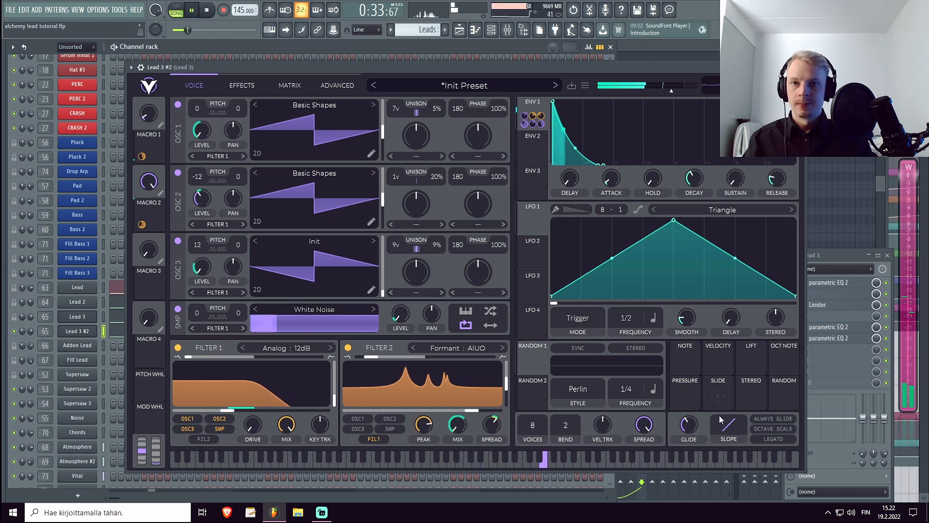
{"action": "left_click_drag", "start_coordinate": [690, 427], "coordinate": [690, 435]}
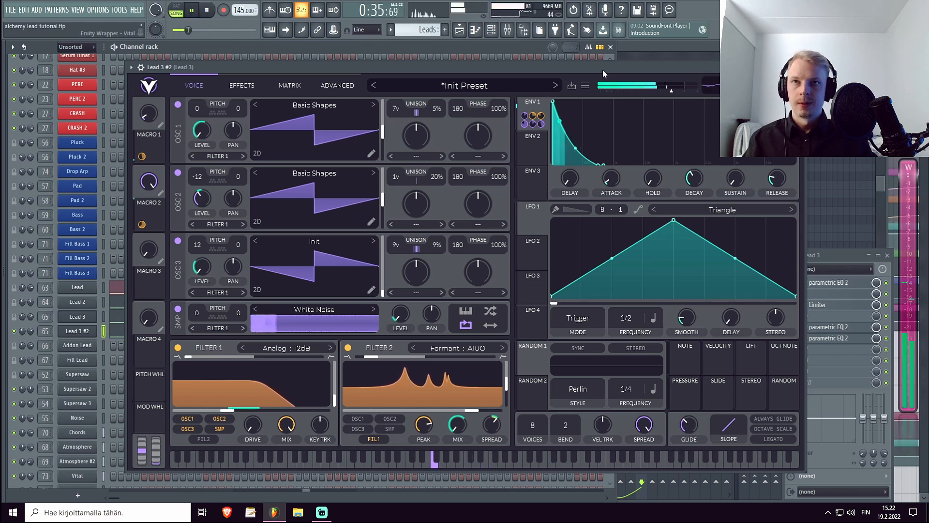
{"action": "key", "text": "space"}
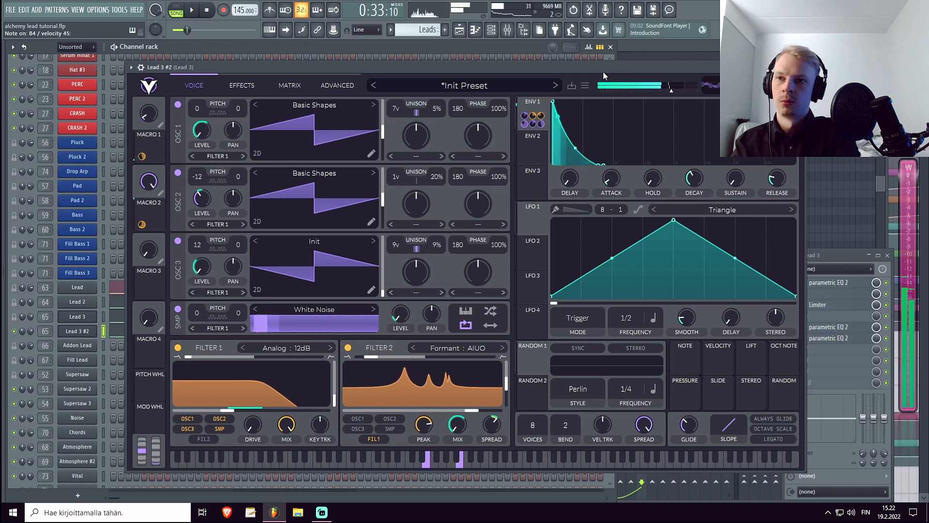
Enable the Chorus effect and tune it during playback to a depth of about 34.5% and a mix of about 79.5%
{"action": "left_click", "coordinate": [240, 84]}
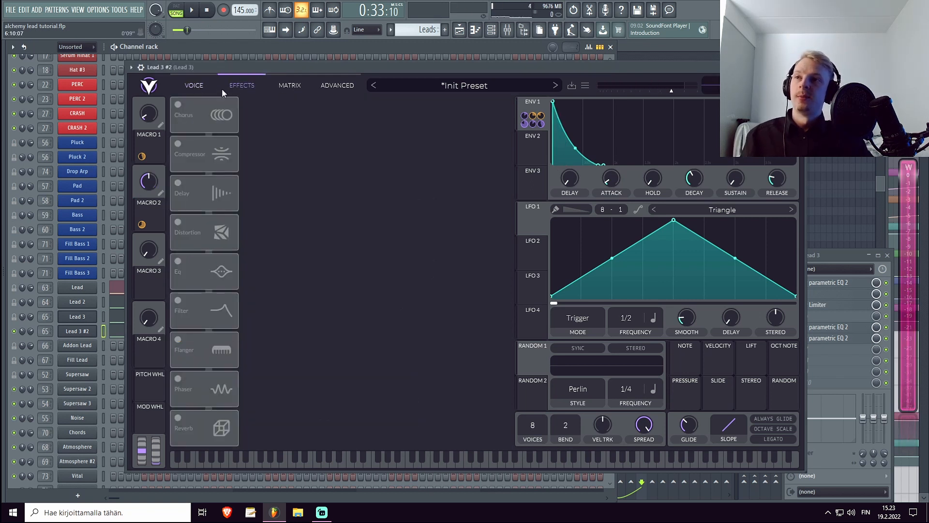
{"action": "left_click", "coordinate": [178, 105]}
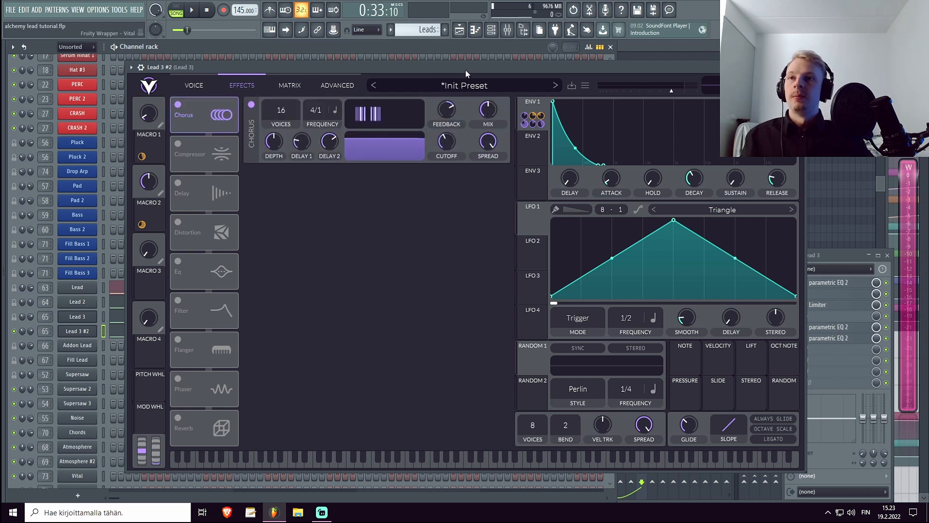
{"action": "key", "text": "space"}
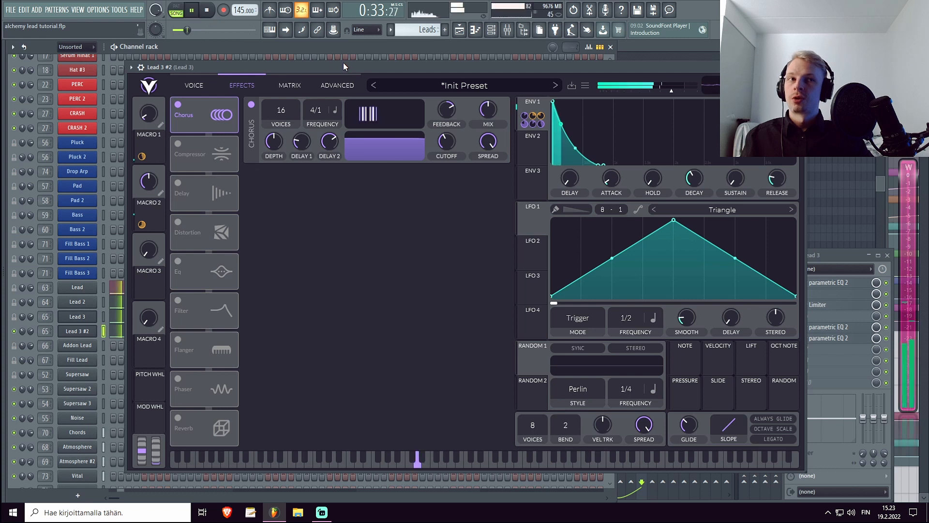
{"action": "mouse_move", "coordinate": [274, 141]}
{"action": "left_mouse_down"}
{"action": "mouse_move", "coordinate": [270, 149]}
{"action": "mouse_move", "coordinate": [270, 128]}
{"action": "mouse_move", "coordinate": [280, 146]}
{"action": "mouse_move", "coordinate": [266, 171]}
{"action": "mouse_move", "coordinate": [270, 152]}
{"action": "left_mouse_up"}
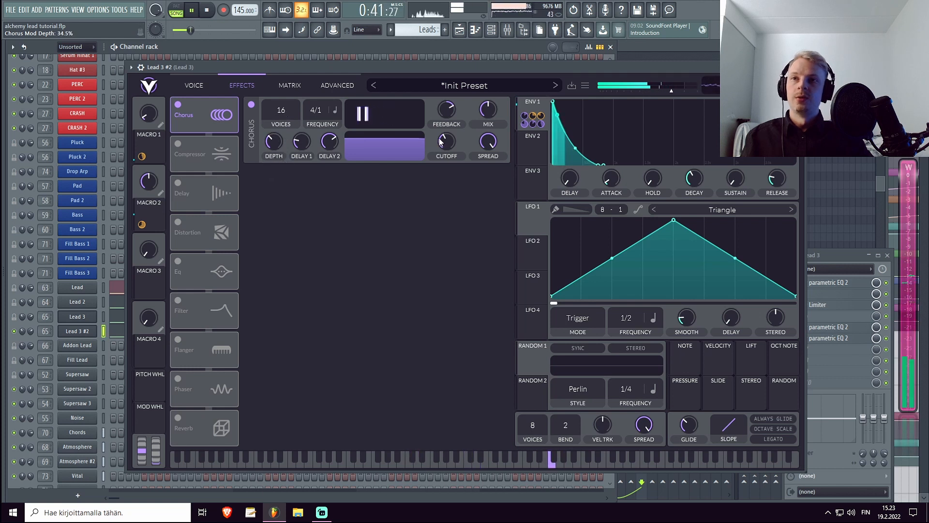
{"action": "left_click_drag", "start_coordinate": [490, 118], "coordinate": [501, 86]}
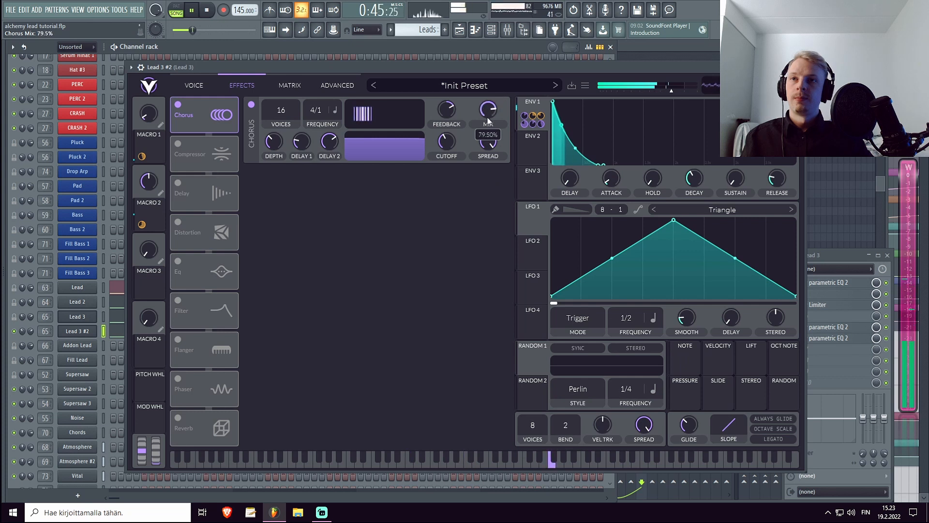
{"action": "key", "text": "space"}
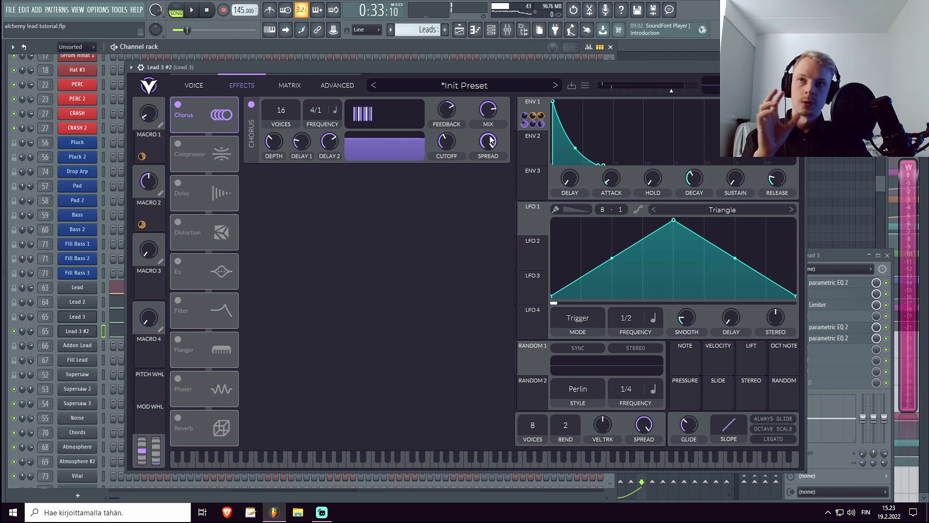
Narrow the Chorus filter spread to about 0.02, raise its cutoff slightly, and reduce the Chorus mix by ear during playback
{"action": "left_click_drag", "start_coordinate": [483, 194], "coordinate": [483, 202]}
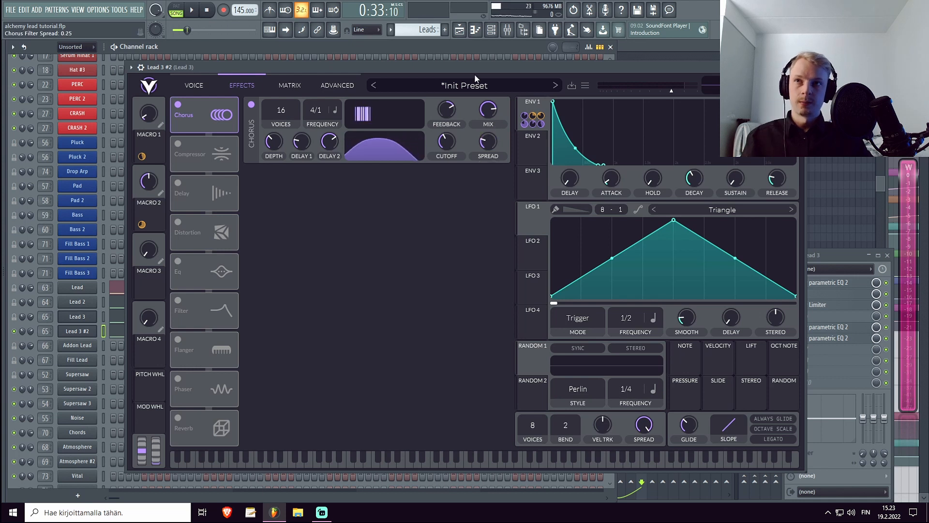
{"action": "key", "text": "space"}
{"action": "mouse_move", "coordinate": [484, 155]}
{"action": "left_mouse_down"}
{"action": "mouse_move", "coordinate": [488, 182]}
{"action": "mouse_move", "coordinate": [497, 122]}
{"action": "mouse_move", "coordinate": [487, 167]}
{"action": "left_mouse_up"}
{"action": "left_click_drag", "start_coordinate": [445, 142], "coordinate": [477, 137]}
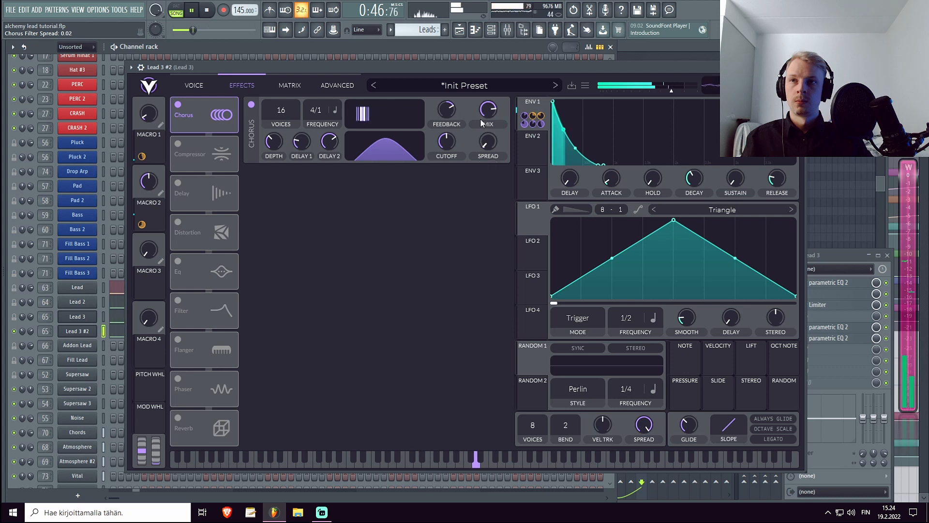
{"action": "left_click_drag", "start_coordinate": [482, 158], "coordinate": [483, 164]}
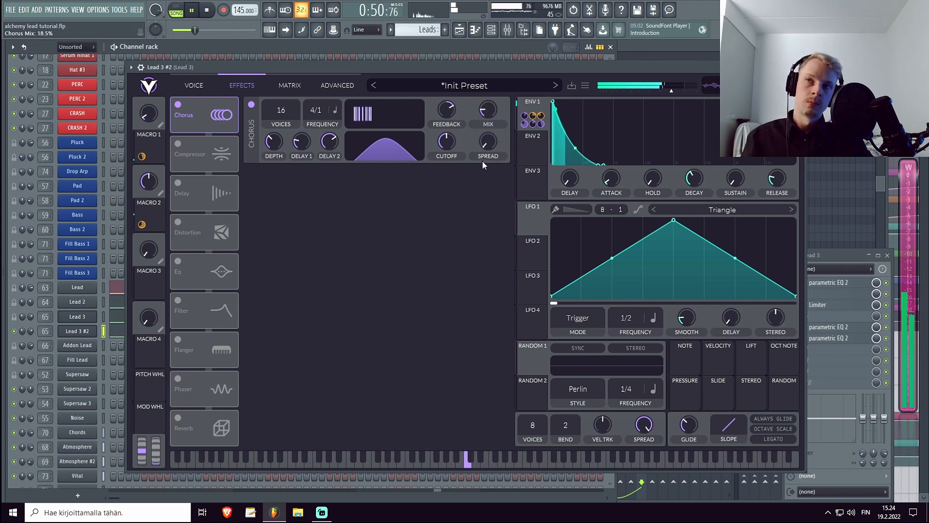
{"action": "left_click_drag", "start_coordinate": [490, 116], "coordinate": [483, 168]}
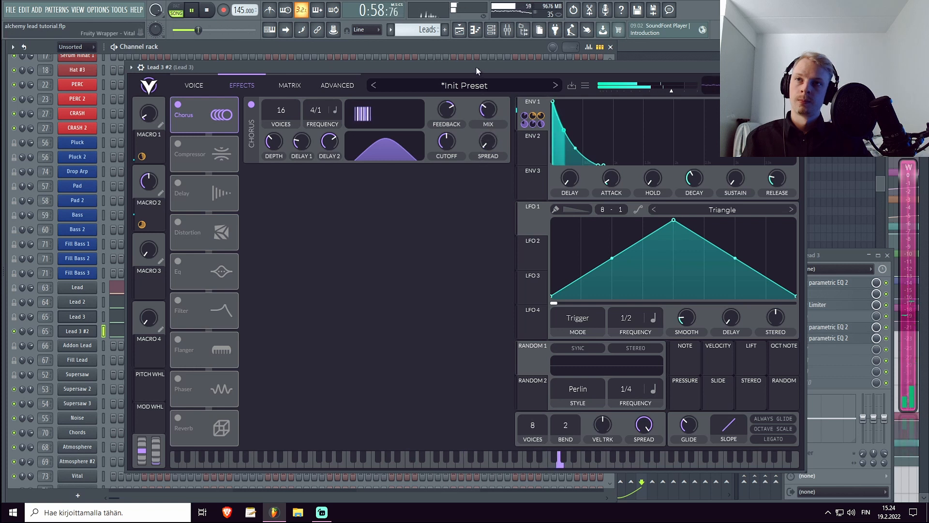
{"action": "key", "text": "space"}
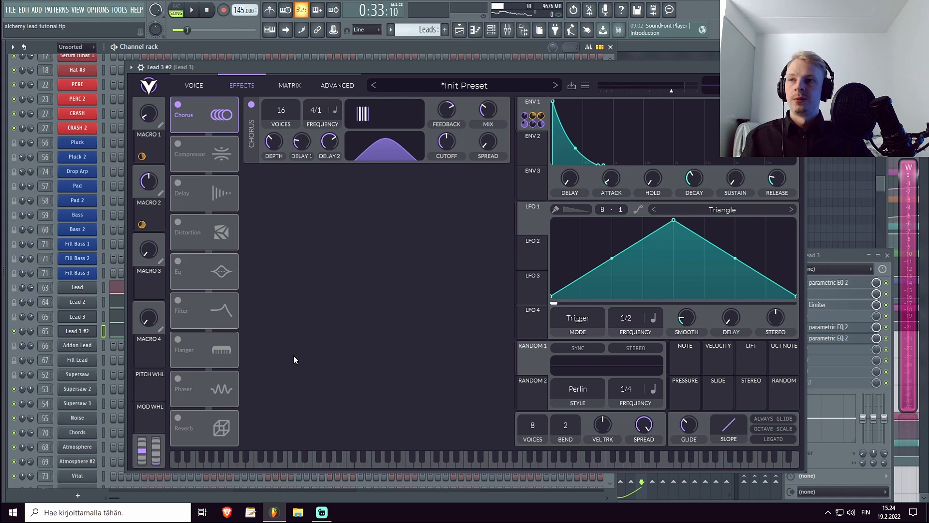
Enable the Distortion effect, set its type to Sine Fold, and audition a higher drive during playback
{"action": "left_click", "coordinate": [179, 221]}
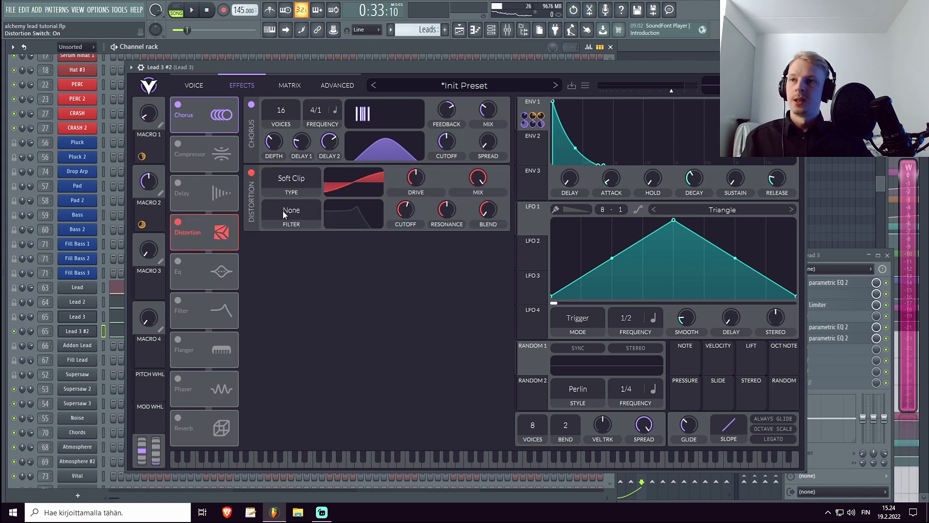
{"action": "left_click", "coordinate": [300, 182]}
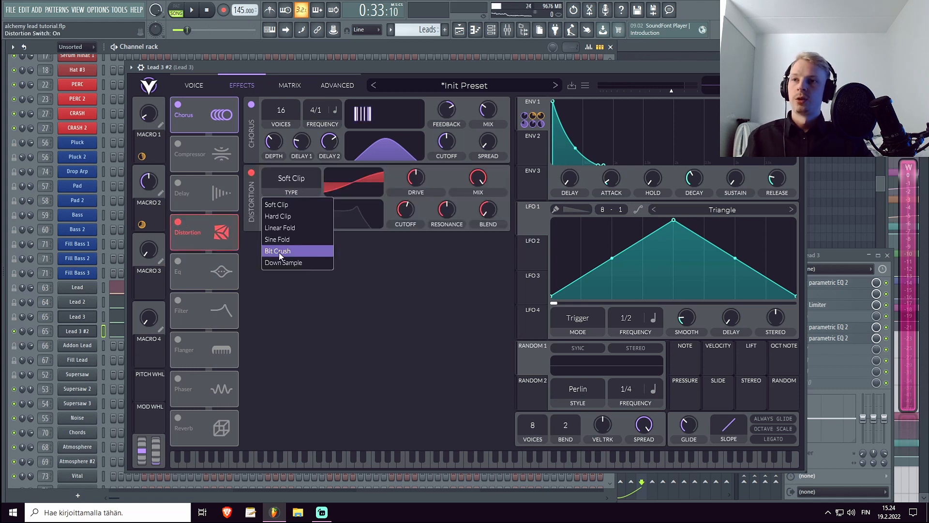
{"action": "left_click", "coordinate": [287, 242]}
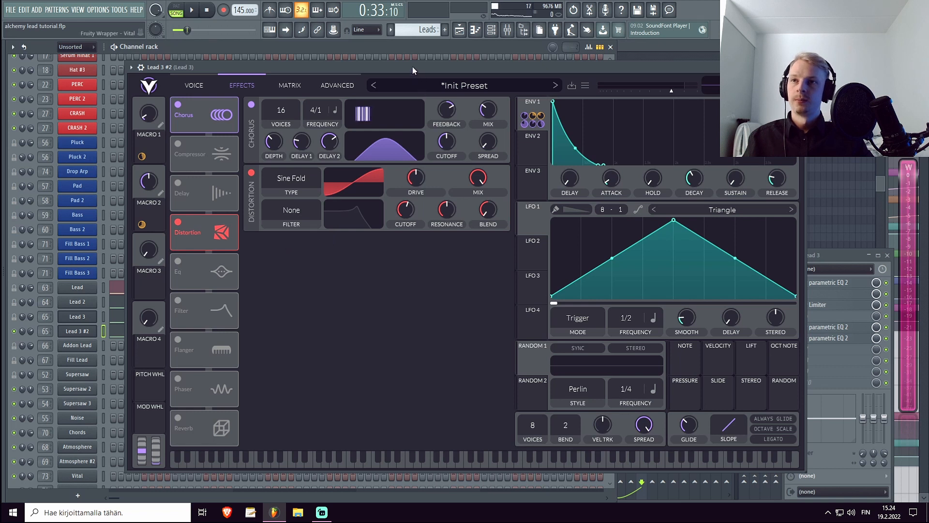
{"action": "key", "text": "space"}
{"action": "left_click_drag", "start_coordinate": [415, 178], "coordinate": [402, 162]}
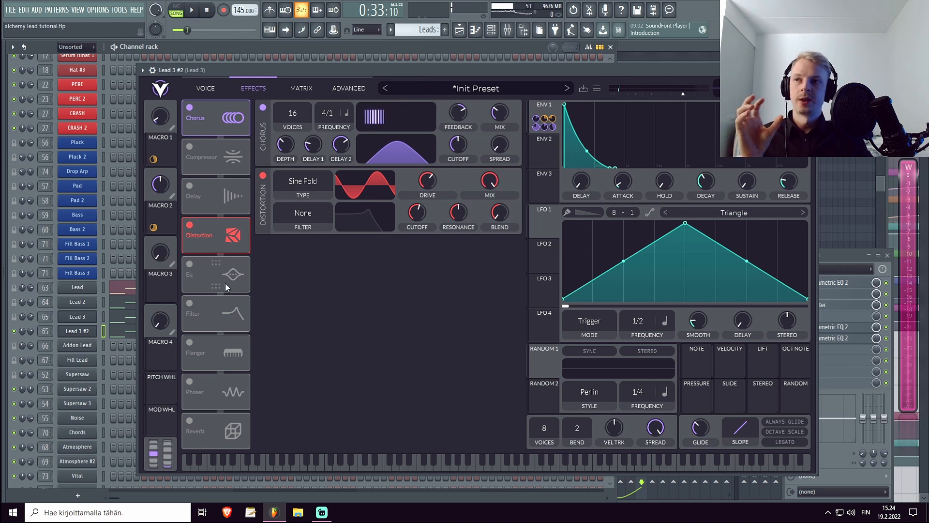
Lower the Distortion drive to about 0.9 dB and modulate it with Env 1 by about 12.3, adjusting the amount during playback
{"action": "left_click", "coordinate": [209, 89]}
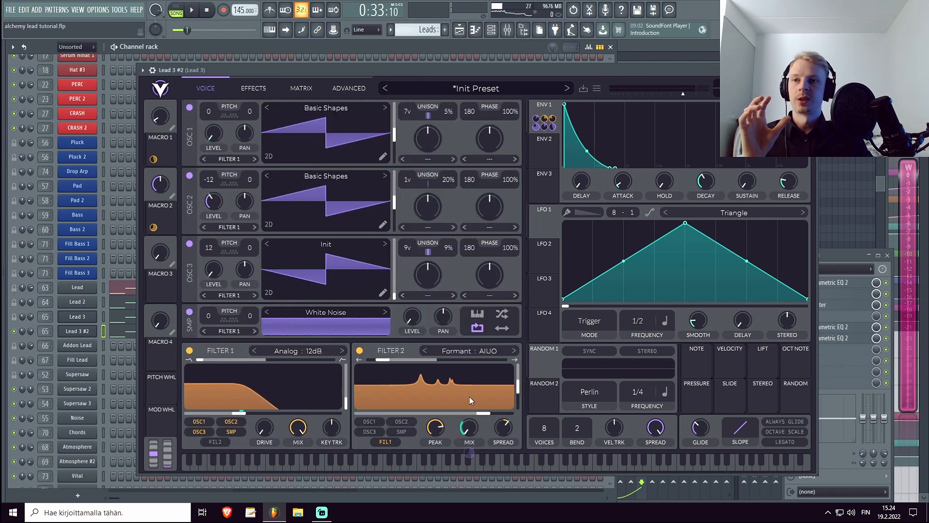
{"action": "left_click", "coordinate": [263, 89]}
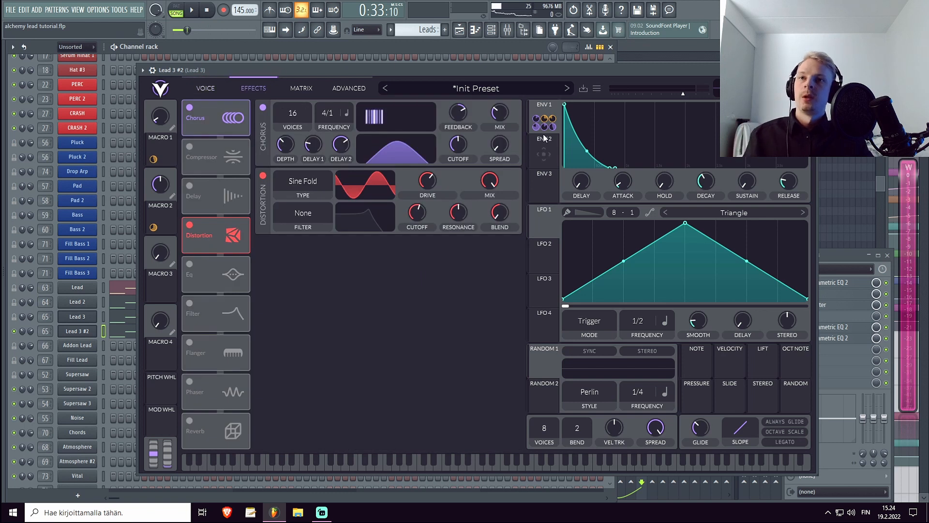
{"action": "left_click_drag", "start_coordinate": [427, 181], "coordinate": [428, 191]}
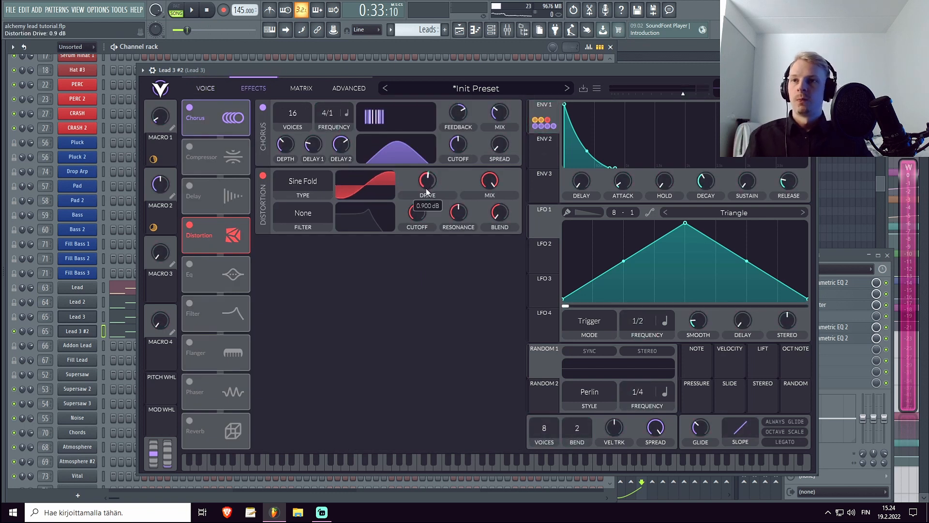
{"action": "key", "text": "space"}
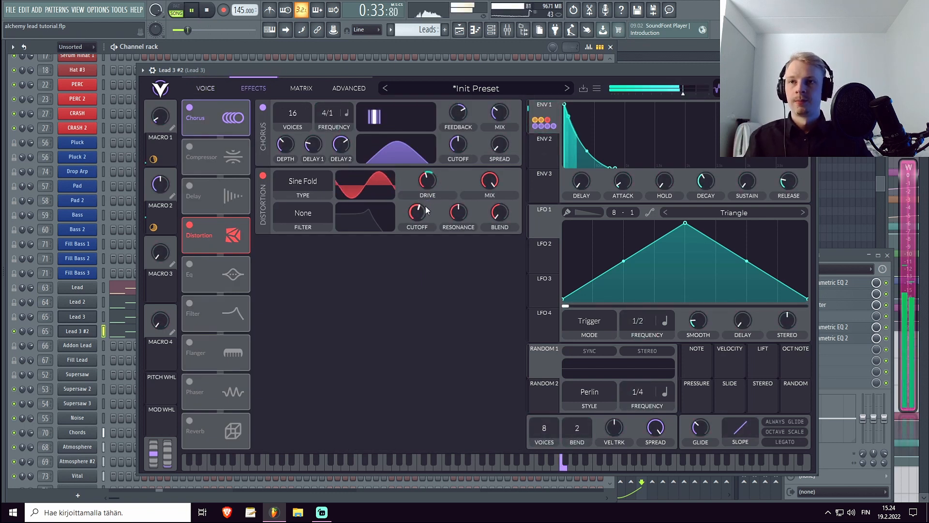
{"action": "left_click_drag", "start_coordinate": [427, 206], "coordinate": [428, 213]}
Reduce the Distortion mix by ear during playback, settling at about 0.485
{"action": "left_click_drag", "start_coordinate": [488, 181], "coordinate": [483, 218]}
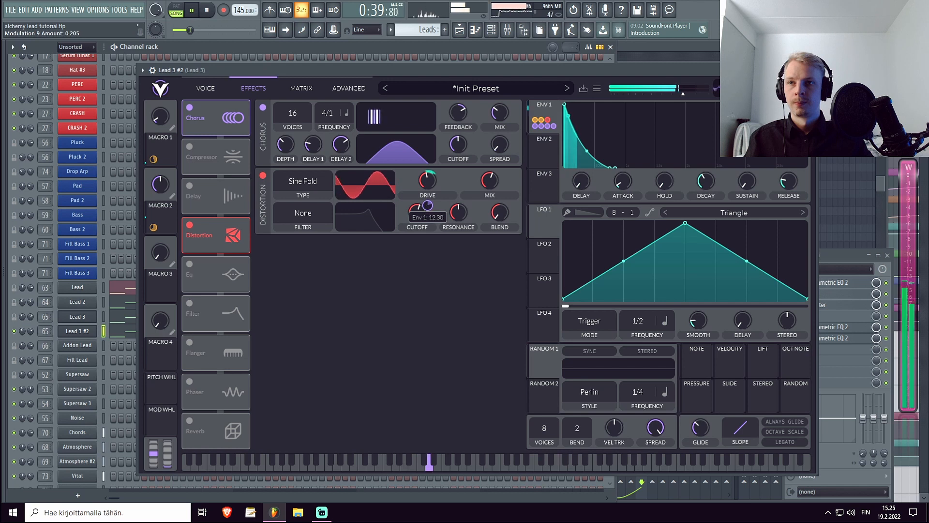
{"action": "left_click_drag", "start_coordinate": [489, 180], "coordinate": [487, 194]}
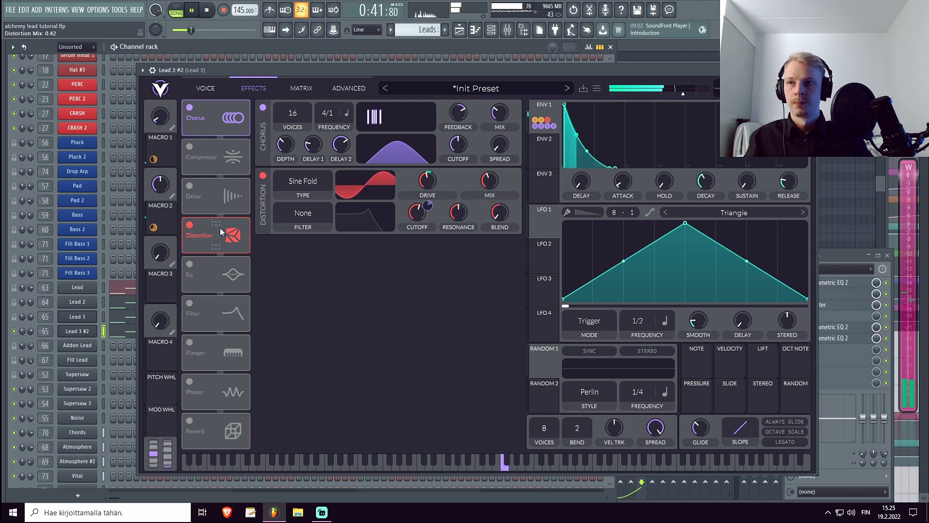
{"action": "left_click_drag", "start_coordinate": [544, 122], "coordinate": [490, 201]}
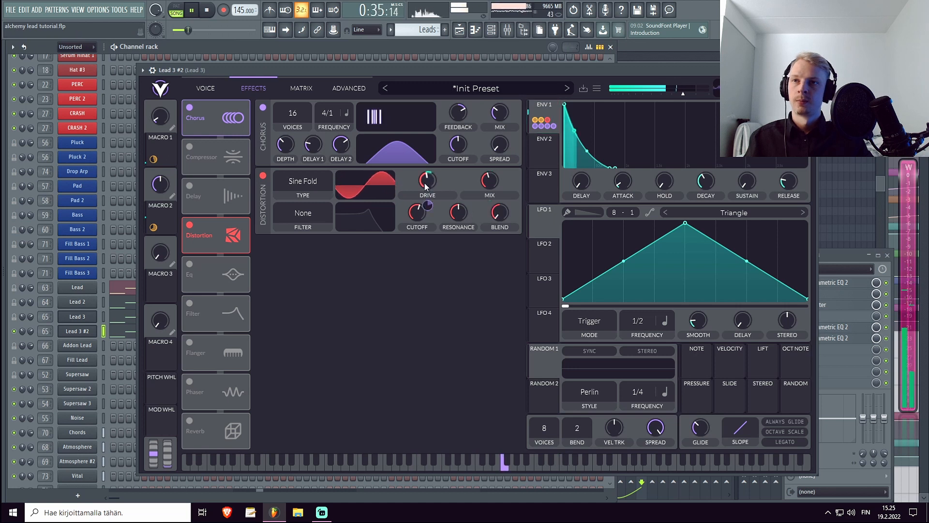
{"action": "mouse_move", "coordinate": [493, 182]}
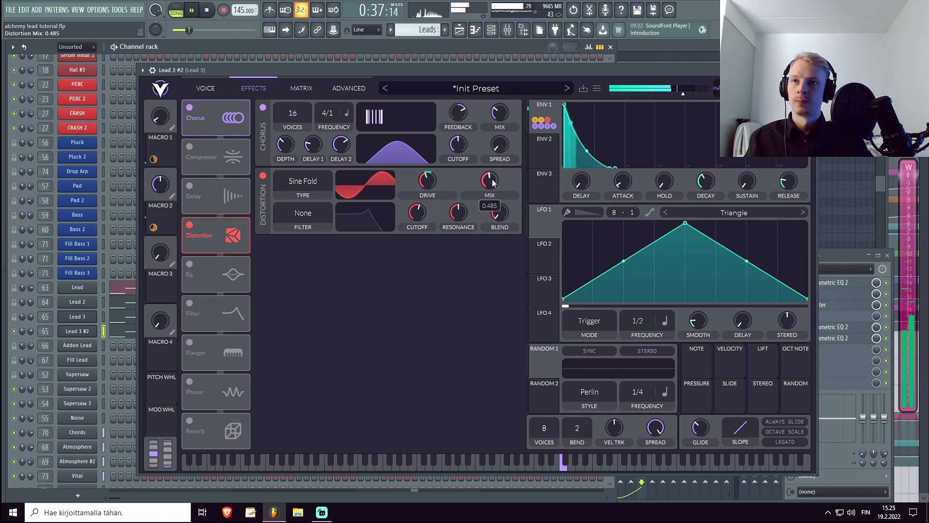
Fine-tune the Distortion drive by ear and move Distortion directly after Chorus in the effect chain
{"action": "mouse_move", "coordinate": [427, 190]}
{"action": "left_click_drag", "start_coordinate": [427, 182], "coordinate": [426, 184]}
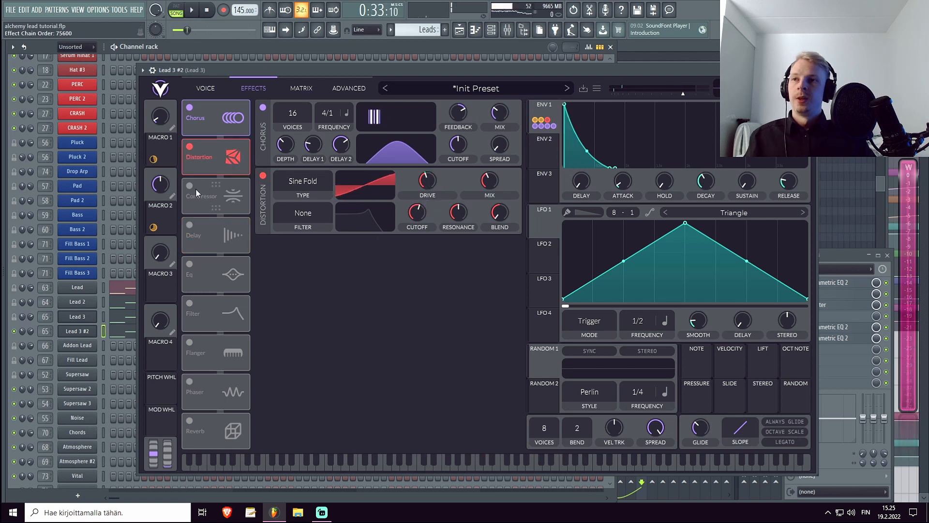
Enable the multiband Compressor, lower its release and mix, and adjust the high band's ratios by ear during playback
{"action": "left_click", "coordinate": [190, 186]}
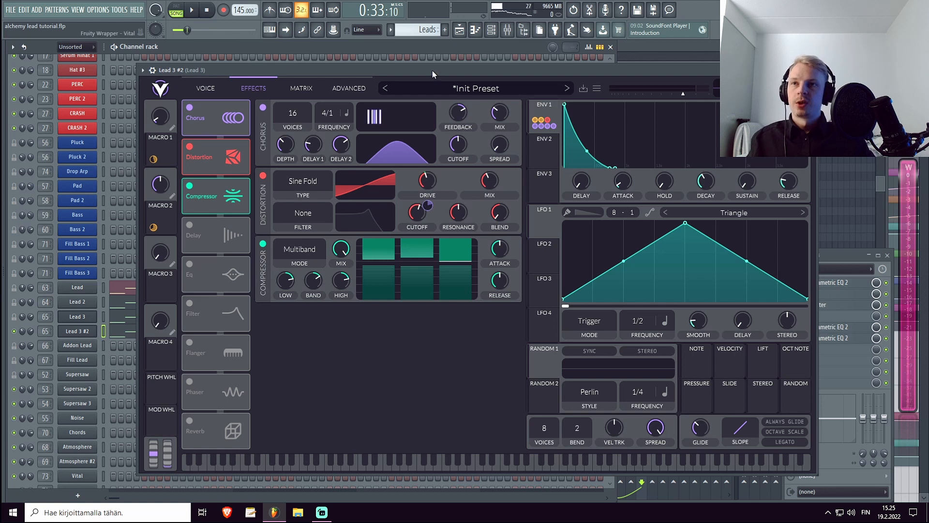
{"action": "left_click_drag", "start_coordinate": [434, 70], "coordinate": [431, 67]}
{"action": "key", "text": "space"}
{"action": "mouse_move", "coordinate": [504, 244]}
{"action": "left_mouse_down"}
{"action": "mouse_move", "coordinate": [494, 277]}
{"action": "mouse_move", "coordinate": [508, 223]}
{"action": "mouse_move", "coordinate": [504, 245]}
{"action": "left_mouse_up"}
{"action": "left_click_drag", "start_coordinate": [497, 277], "coordinate": [499, 295]}
{"action": "left_click_drag", "start_coordinate": [339, 247], "coordinate": [332, 285]}
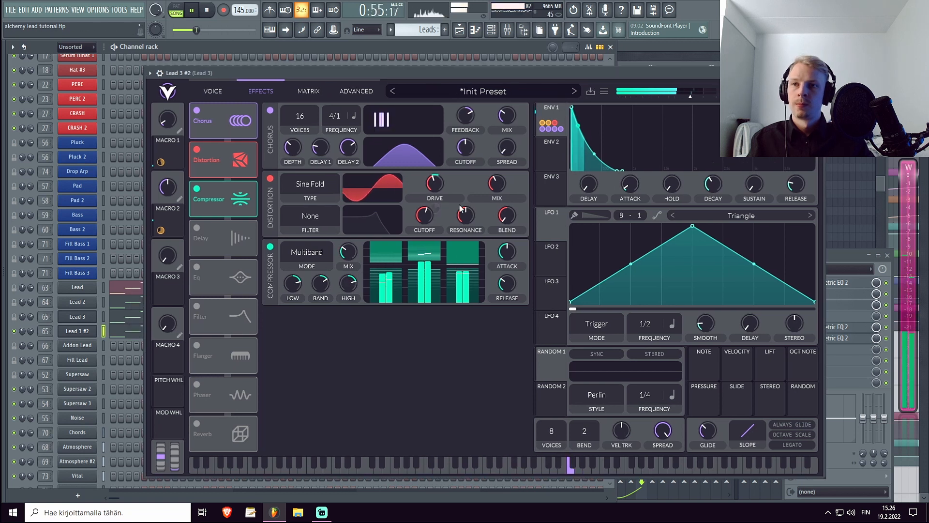
{"action": "left_click_drag", "start_coordinate": [469, 254], "coordinate": [487, 195]}
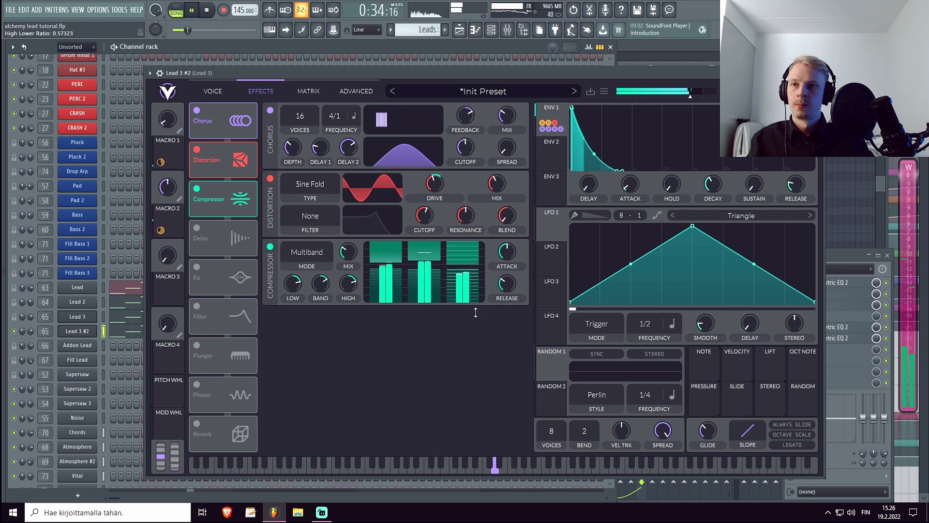
{"action": "left_click_drag", "start_coordinate": [475, 311], "coordinate": [475, 253]}
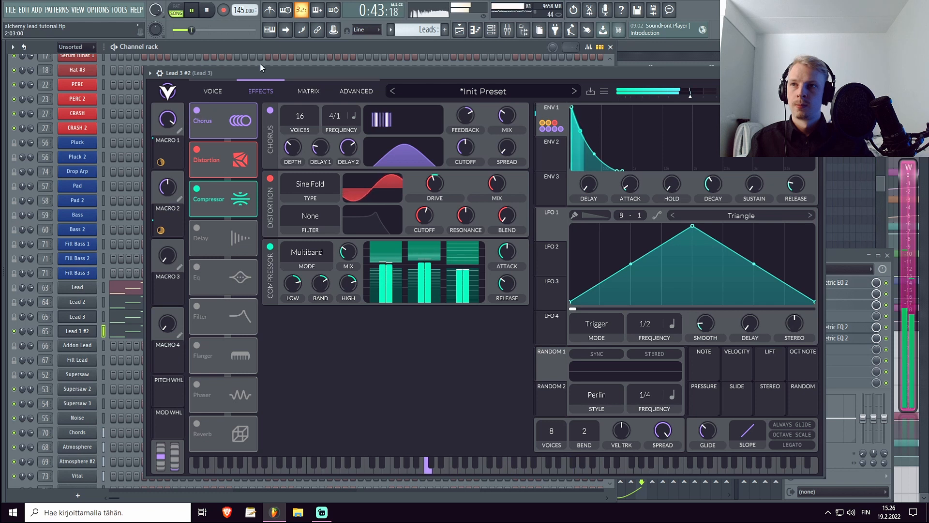
Sweep Macro 1 up and down during playback to audition its filter movement, leaving it above the middle
{"action": "left_click_drag", "start_coordinate": [168, 118], "coordinate": [161, 144]}
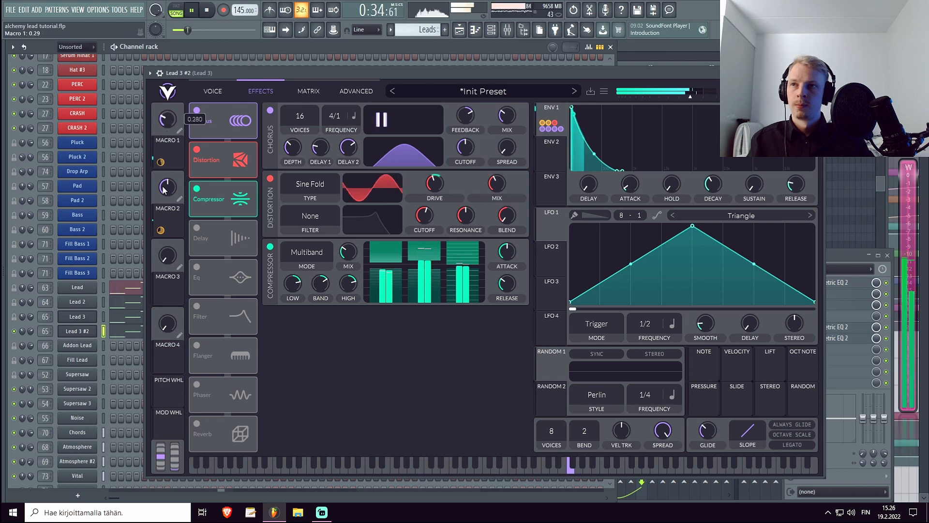
{"action": "left_click_drag", "start_coordinate": [170, 161], "coordinate": [171, 161]}
{"action": "left_click_drag", "start_coordinate": [173, 114], "coordinate": [185, 94]}
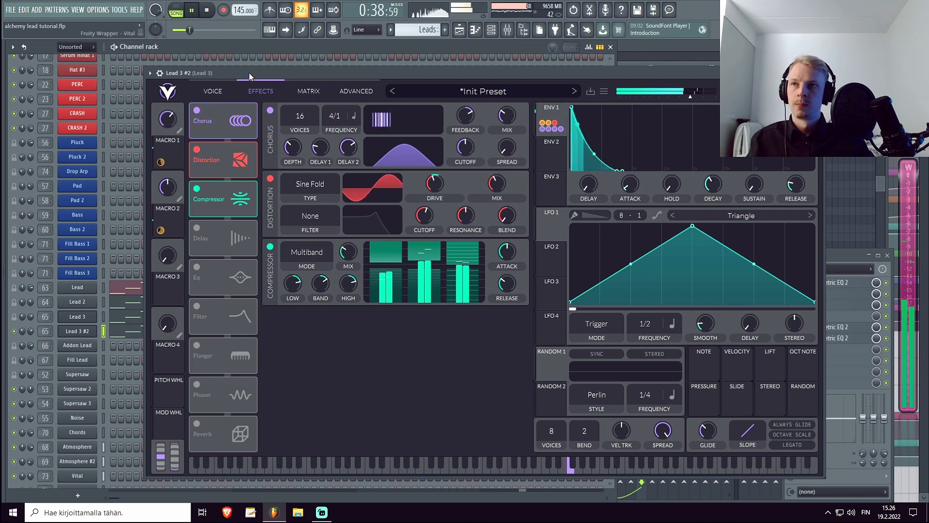
{"action": "left_click_drag", "start_coordinate": [162, 132], "coordinate": [156, 179]}
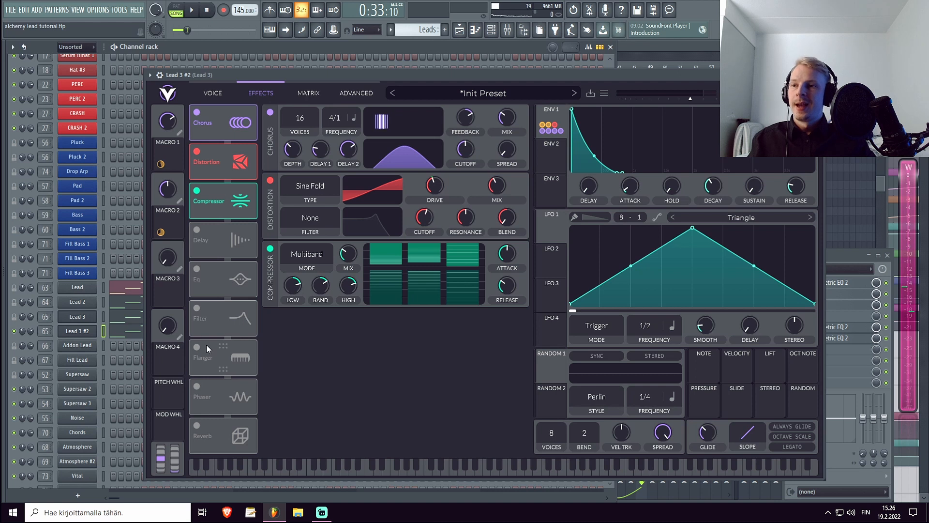
Enable the Flanger, reduce its depth, lower its center to about 140.8 Hz, and reduce its mix by ear during playback
{"action": "left_click", "coordinate": [197, 347]}
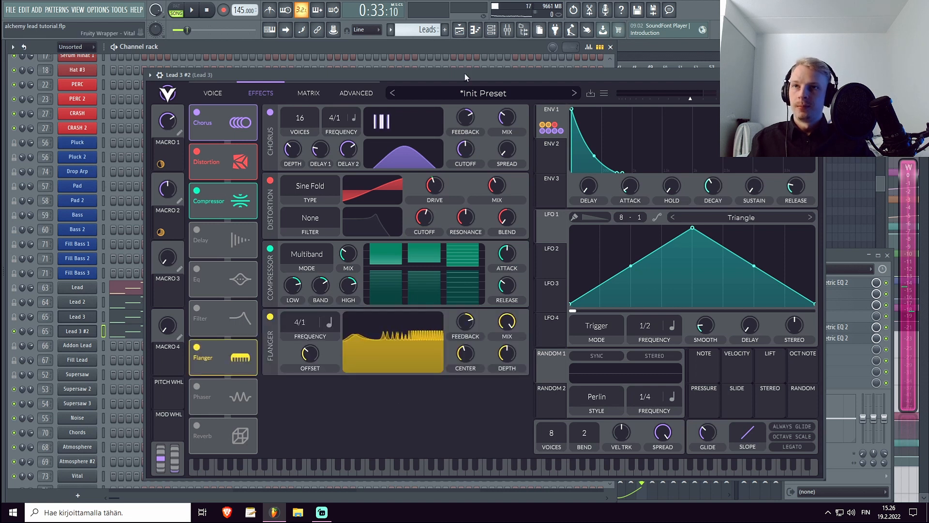
{"action": "key", "text": "space"}
{"action": "left_click_drag", "start_coordinate": [506, 357], "coordinate": [474, 354]}
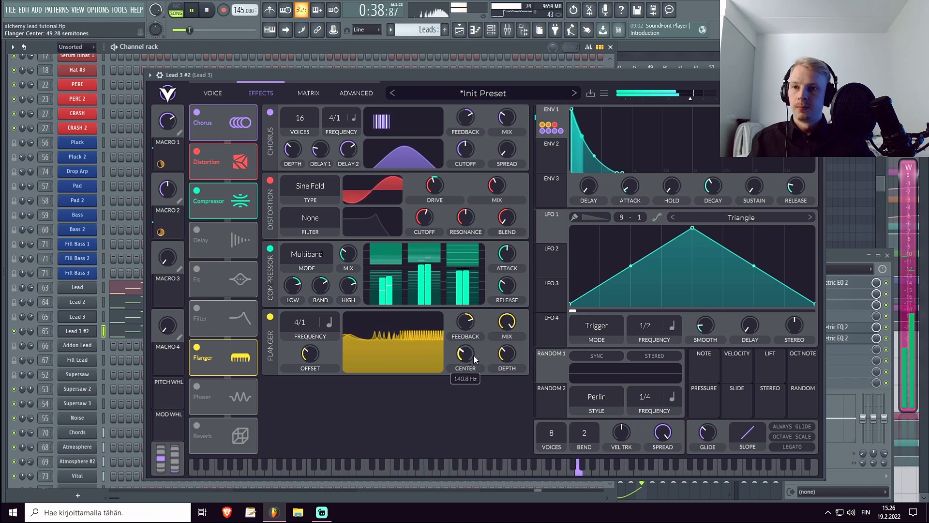
{"action": "left_click_drag", "start_coordinate": [506, 323], "coordinate": [504, 362]}
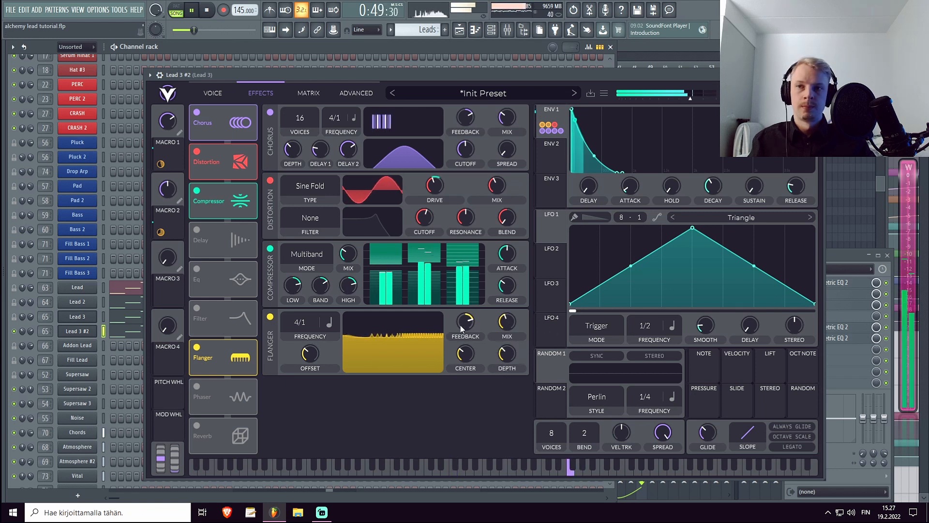
Bring the Flanger feedback down to a negative amount by ear, with the mix raised to full for auditioning
{"action": "left_click_drag", "start_coordinate": [465, 322], "coordinate": [455, 364]}
{"action": "left_click_drag", "start_coordinate": [517, 323], "coordinate": [518, 244]}
{"action": "left_click_drag", "start_coordinate": [468, 331], "coordinate": [468, 321]}
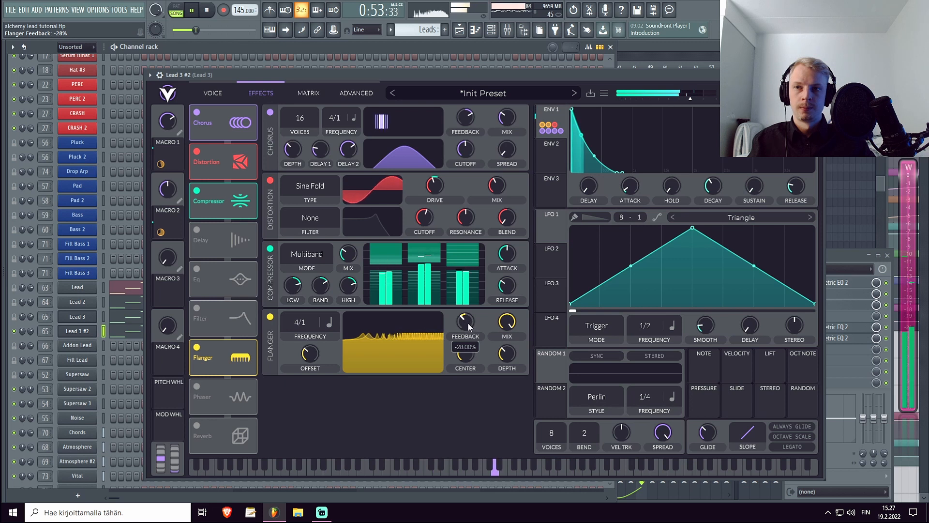
{"action": "scroll", "coordinate": [470, 353], "scroll_direction": "up", "scroll_amount": 3}
{"action": "scroll", "coordinate": [464, 356], "scroll_direction": "down", "scroll_amount": 2}
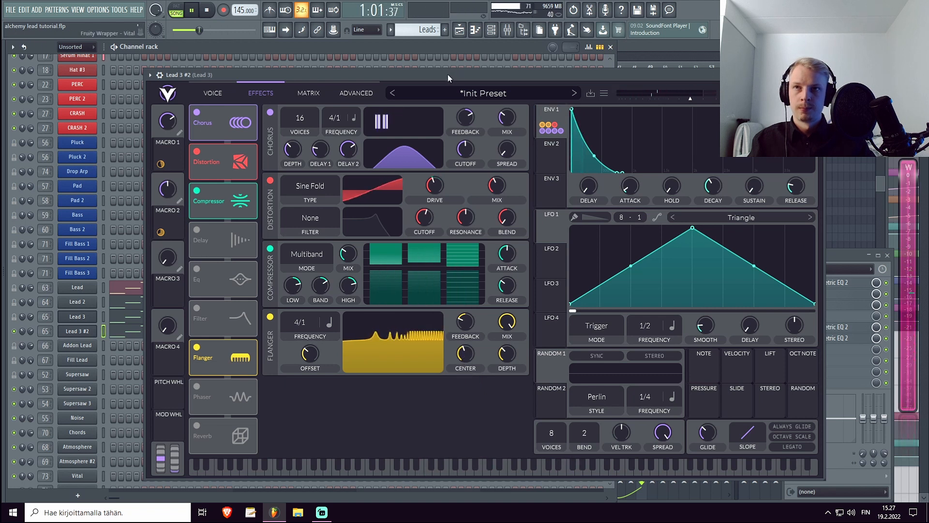
Reduce the Flanger mix to about 44.5% and move Flanger directly after the Compressor in the effect chain
{"action": "scroll", "coordinate": [466, 367], "scroll_direction": "down", "scroll_amount": 2}
{"action": "scroll", "coordinate": [506, 322], "scroll_direction": "down", "scroll_amount": 4}
{"action": "left_click_drag", "start_coordinate": [494, 378], "coordinate": [496, 363]}
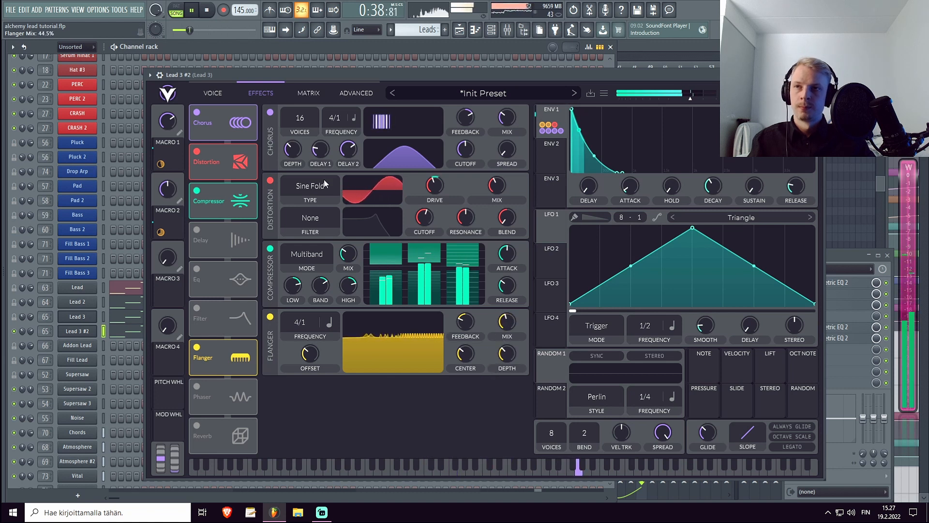
{"action": "left_click_drag", "start_coordinate": [222, 357], "coordinate": [223, 239]}
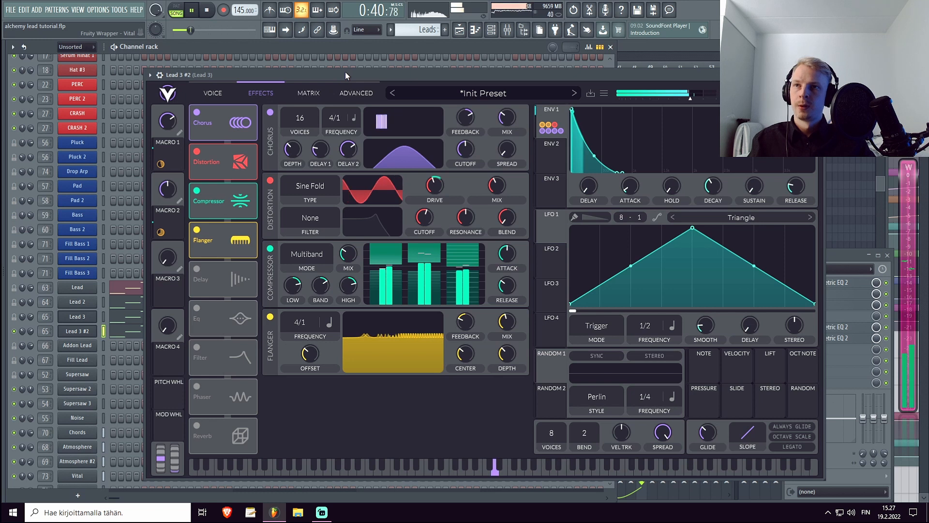
{"action": "key", "text": "space"}
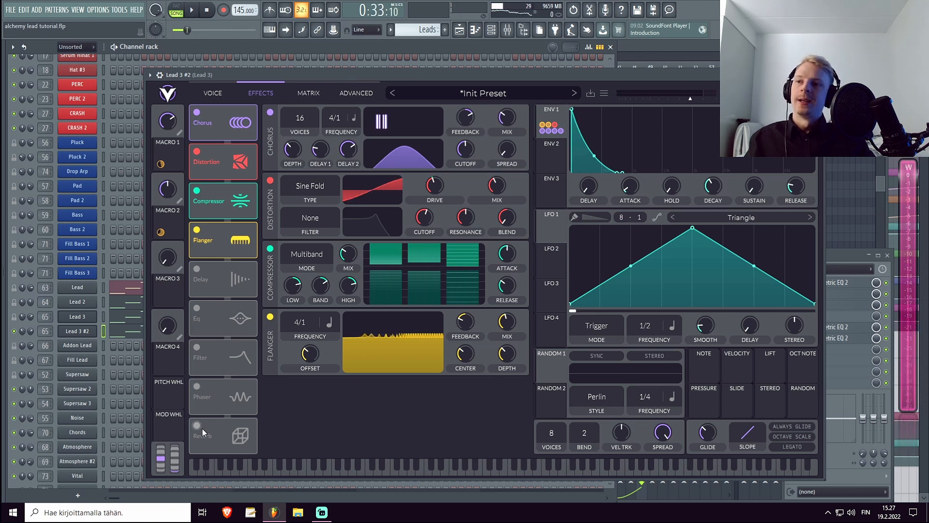
Enable the Delay, set its mode to Stereo, and set its second delay time to 1/4
{"action": "left_click", "coordinate": [198, 272]}
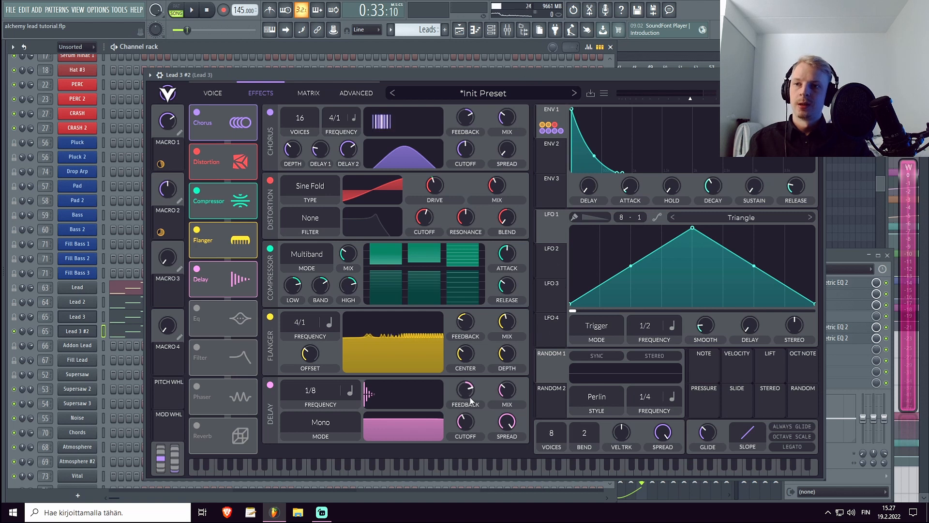
{"action": "left_click", "coordinate": [350, 390]}
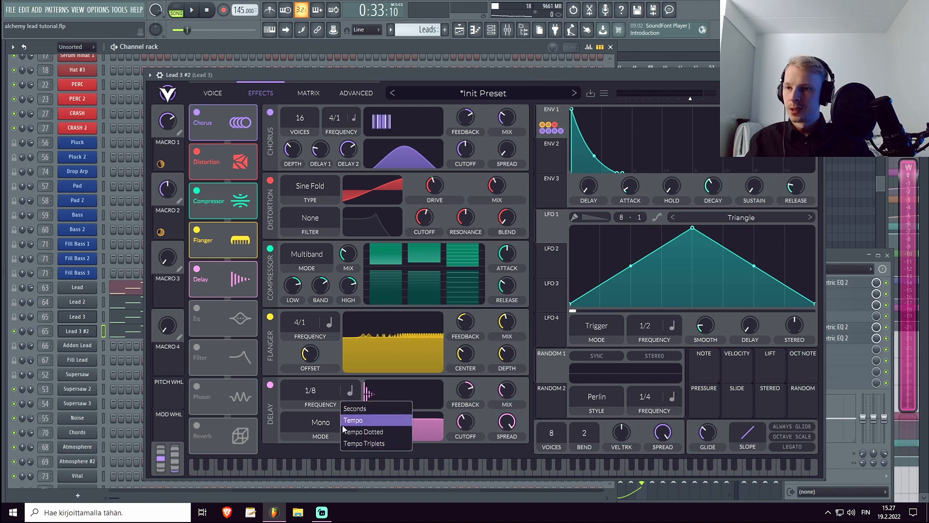
{"action": "left_click", "coordinate": [322, 422]}
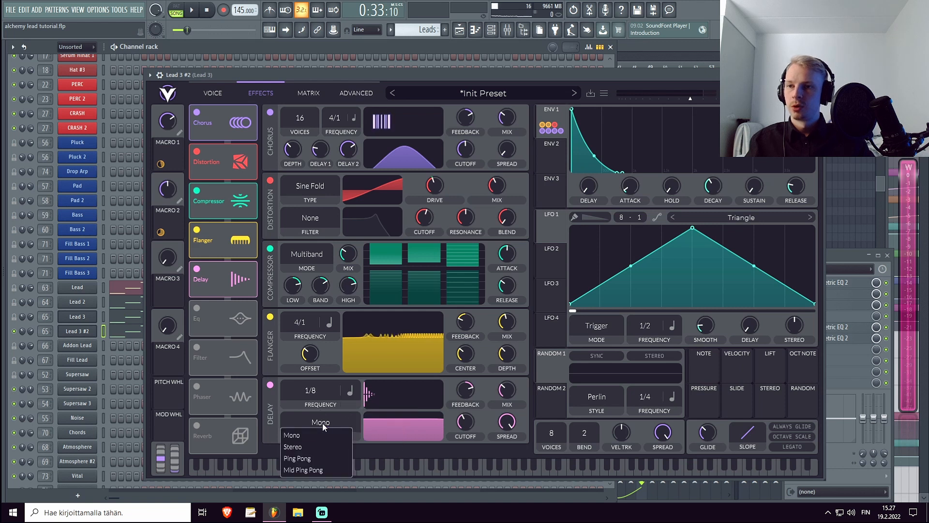
{"action": "left_click", "coordinate": [310, 446]}
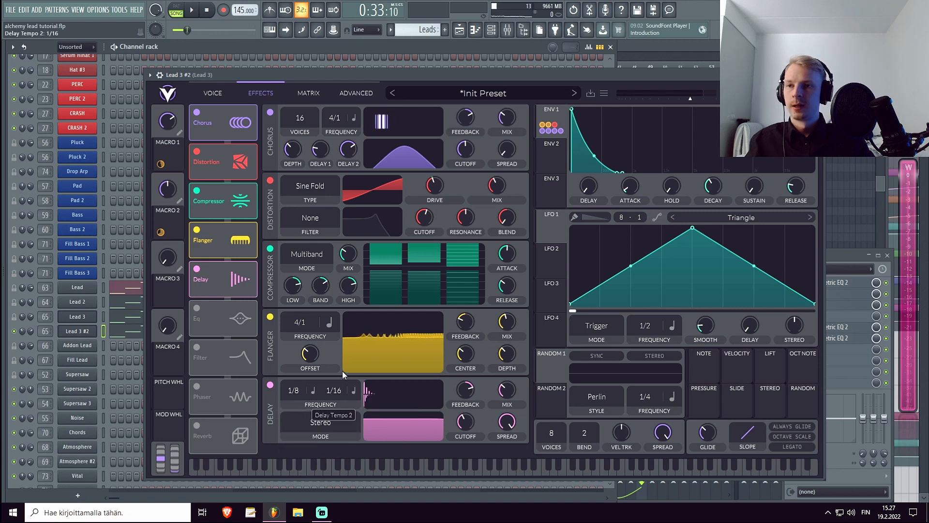
{"action": "left_click_drag", "start_coordinate": [341, 394], "coordinate": [338, 428]}
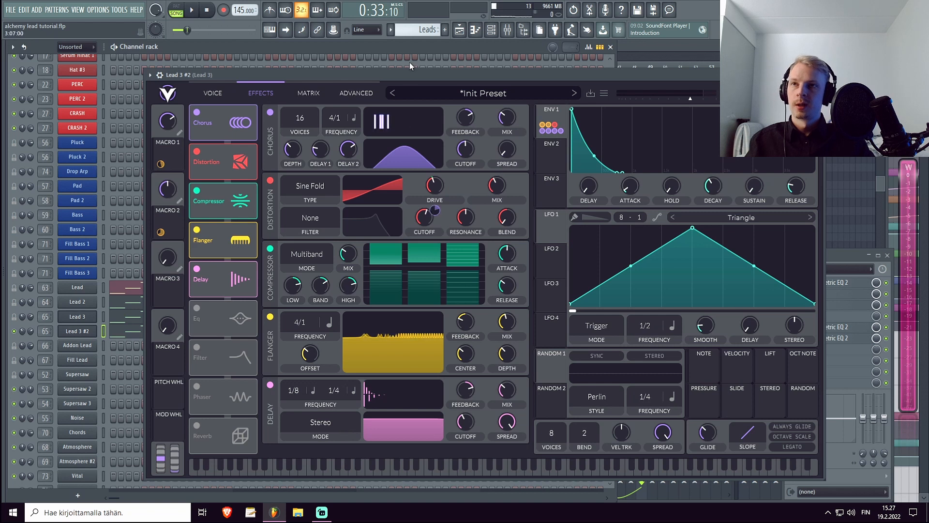
Narrow the Delay filter spread, adjust its cutoff, and set the Delay feedback to about 42% by ear during playback
{"action": "key", "text": "space"}
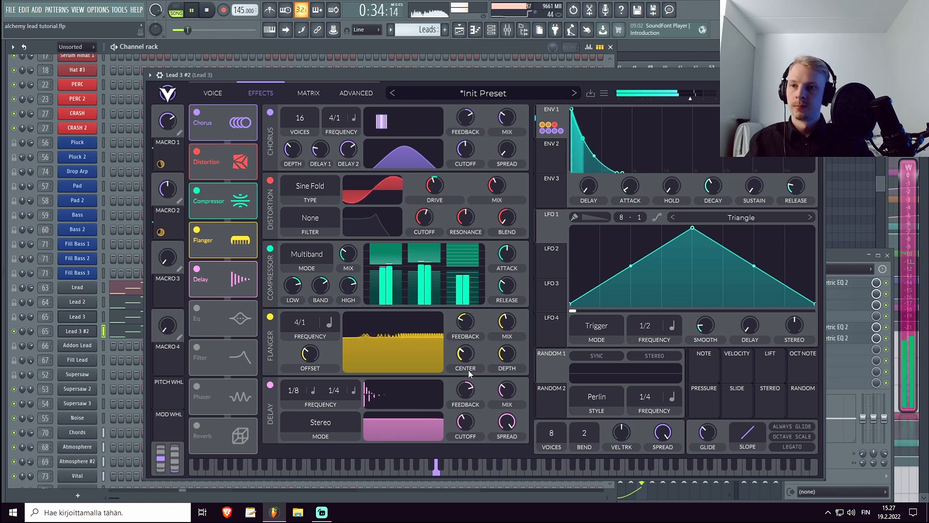
{"action": "left_click_drag", "start_coordinate": [498, 425], "coordinate": [497, 502]}
{"action": "left_click_drag", "start_coordinate": [466, 422], "coordinate": [513, 433]}
{"action": "left_click_drag", "start_coordinate": [457, 424], "coordinate": [463, 394]}
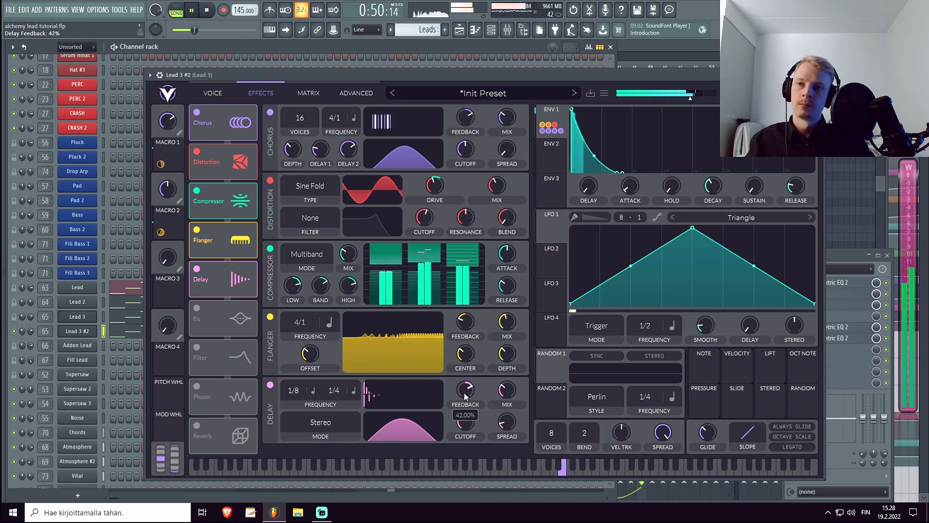
Audition Delay times of 1/4 and 1/2 during playback and return them to 1/8 and 1/4
{"action": "left_click_drag", "start_coordinate": [295, 396], "coordinate": [294, 416]}
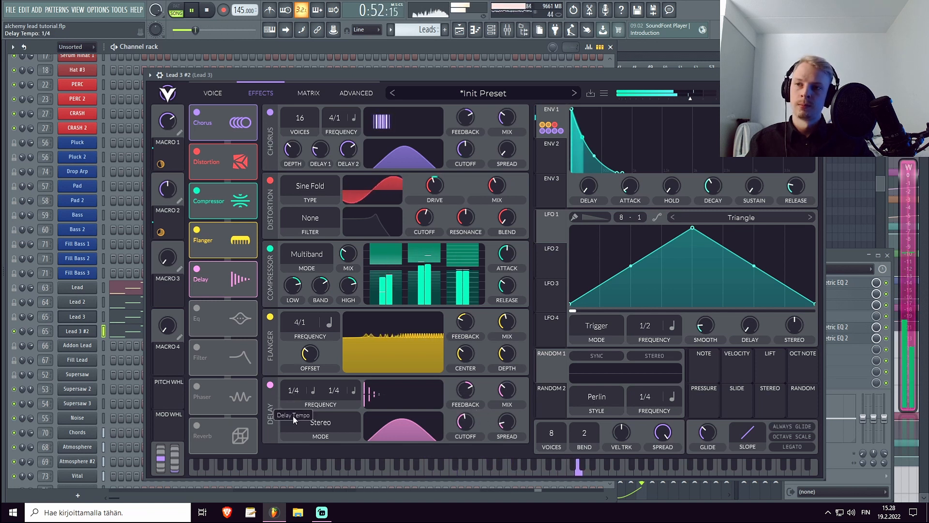
{"action": "left_click_drag", "start_coordinate": [341, 390], "coordinate": [340, 416]}
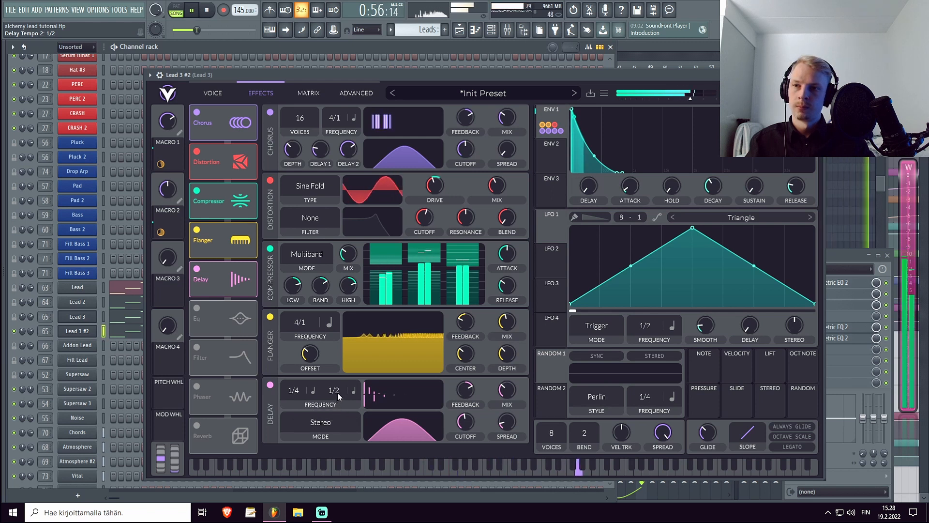
{"action": "left_click_drag", "start_coordinate": [339, 390], "coordinate": [323, 330]}
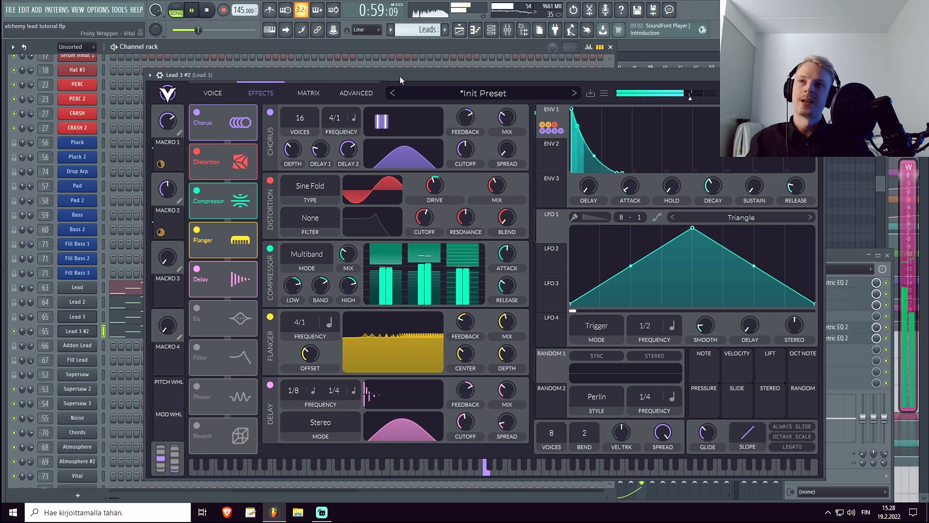
{"action": "key", "text": "space"}
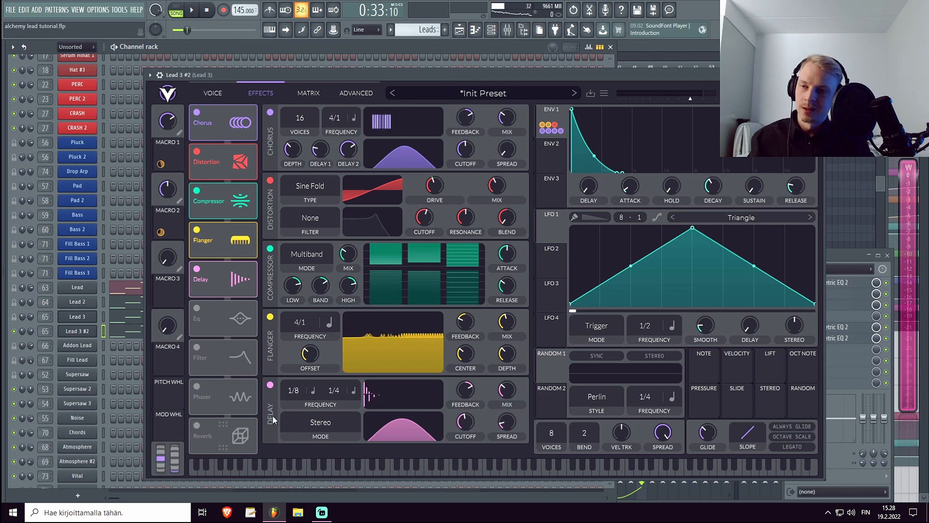
Lower the Delay feedback to 26% and set the Delay mix to about 28.34% by ear during playback
{"action": "key", "text": "space"}
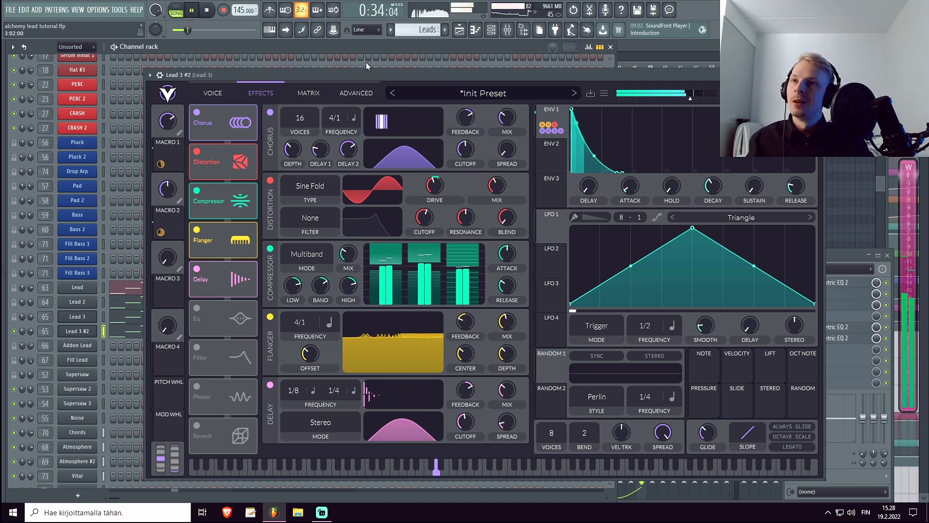
{"action": "mouse_move", "coordinate": [469, 394]}
{"action": "scroll", "coordinate": [459, 400], "scroll_direction": "down", "scroll_amount": 3}
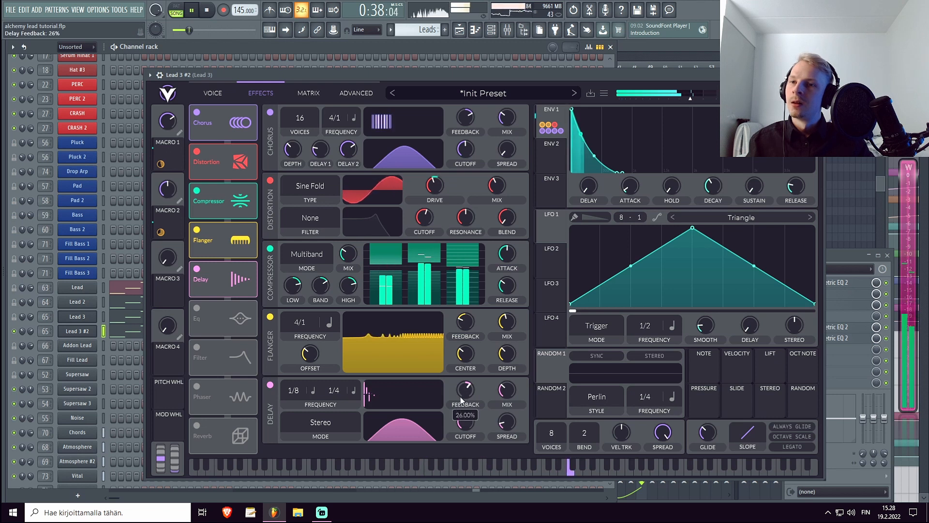
{"action": "mouse_move", "coordinate": [512, 396]}
{"action": "left_mouse_down"}
{"action": "mouse_move", "coordinate": [504, 406]}
{"action": "mouse_move", "coordinate": [503, 390]}
{"action": "left_mouse_up"}
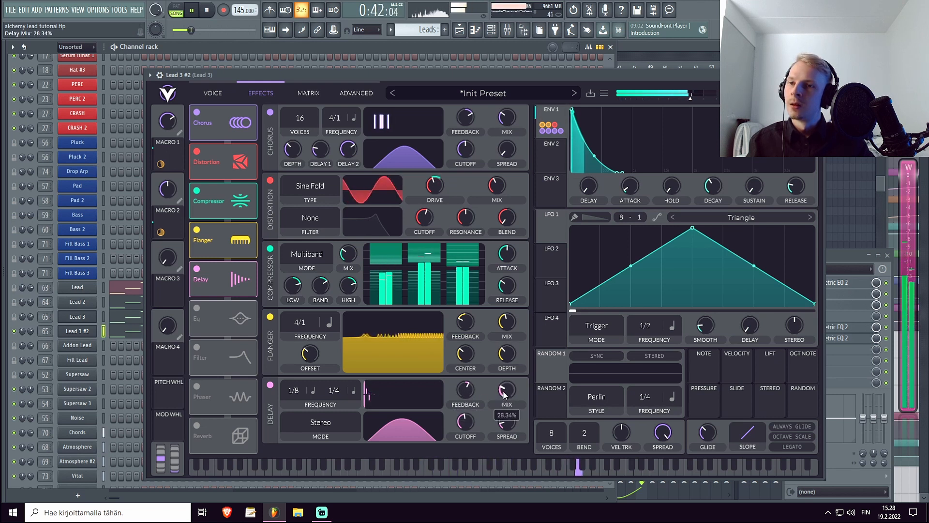
{"action": "key", "text": "space"}
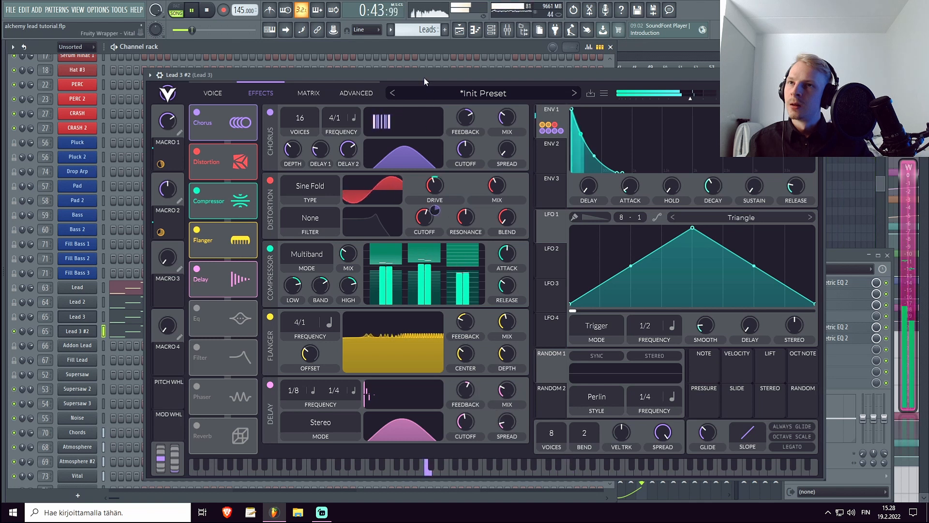
Enable the EQ, set its low band to High Pass, lower that band's cutoff, and modulate it with Note
{"action": "left_click", "coordinate": [197, 308]}
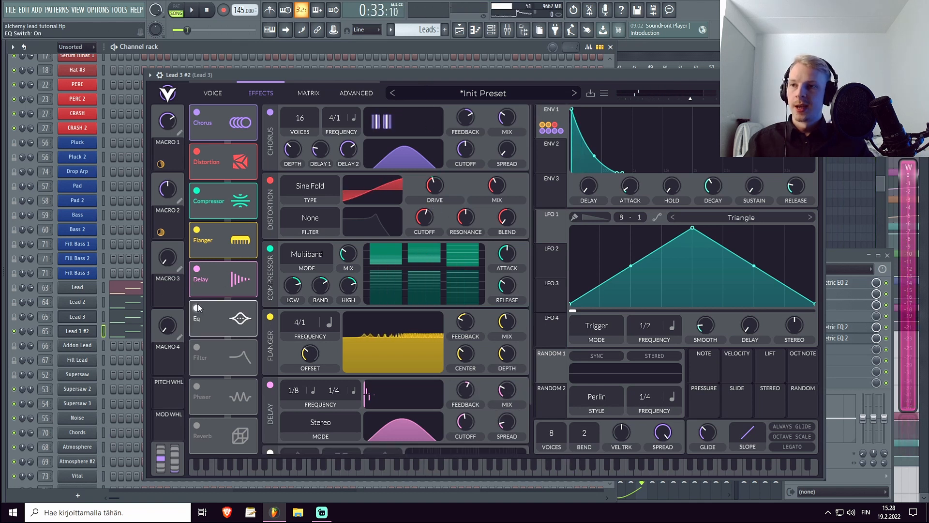
{"action": "scroll", "coordinate": [513, 339], "scroll_direction": "down", "scroll_amount": 3}
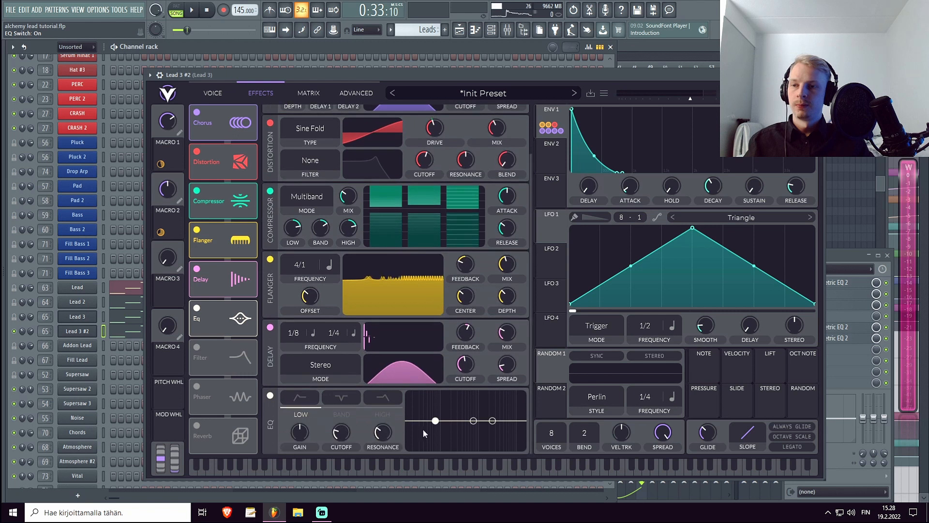
{"action": "left_click", "coordinate": [300, 397]}
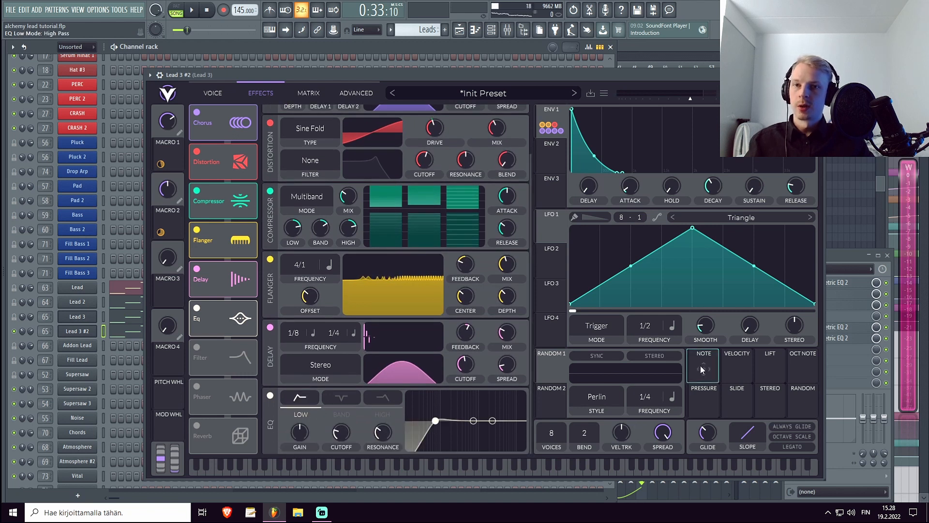
{"action": "left_click_drag", "start_coordinate": [341, 432], "coordinate": [344, 446]}
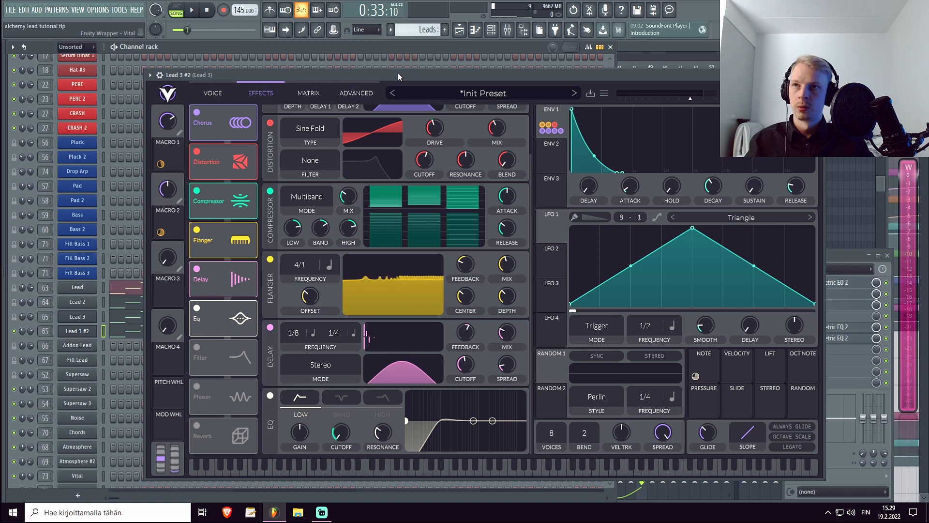
Set the Note modulation amount on the EQ low band's cutoff to about 0.76 while playing test notes
{"action": "key", "text": "m"}
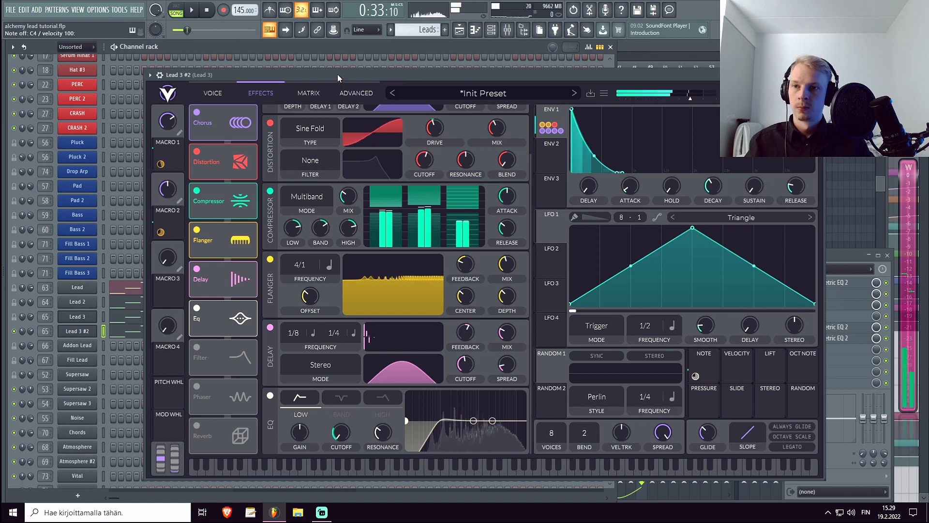
{"action": "key", "text": "u"}
{"action": "key", "text": "u"}
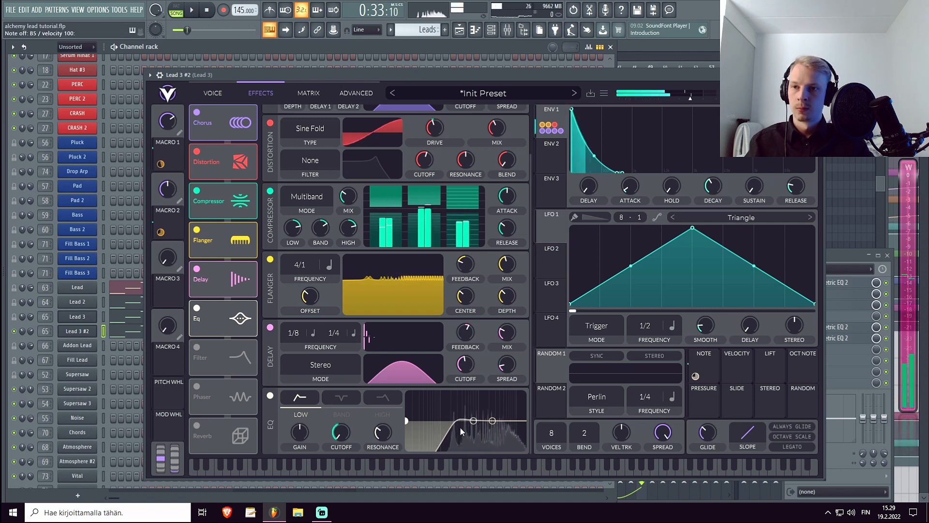
{"action": "key", "text": "z"}
{"action": "key", "text": "z"}
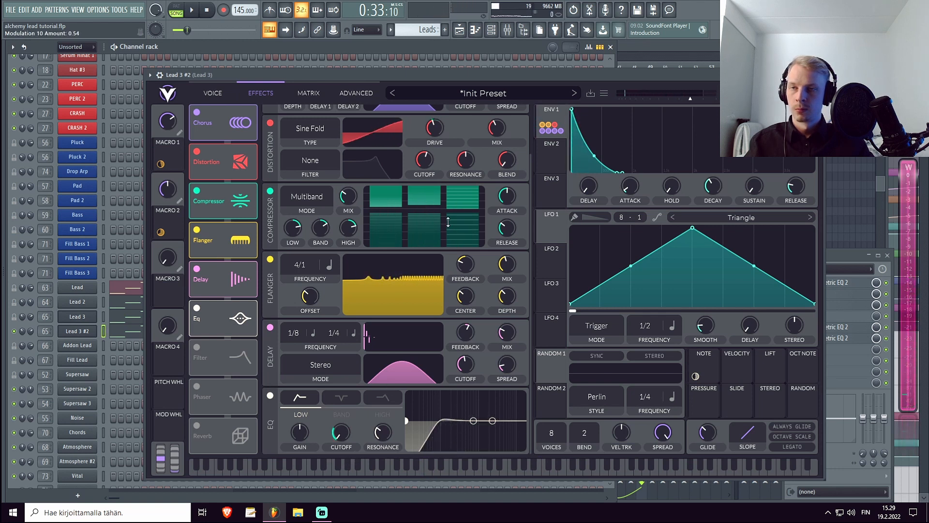
{"action": "key", "text": "u"}
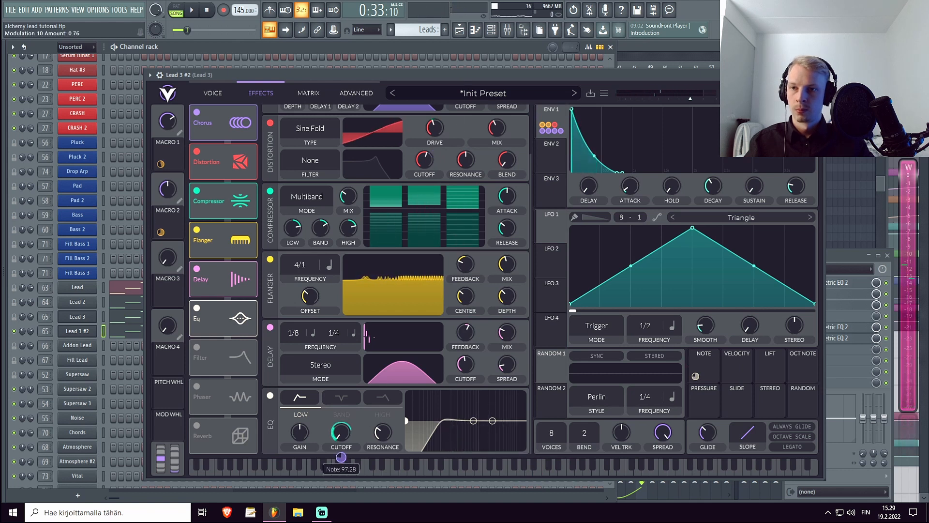
{"action": "key", "text": "q"}
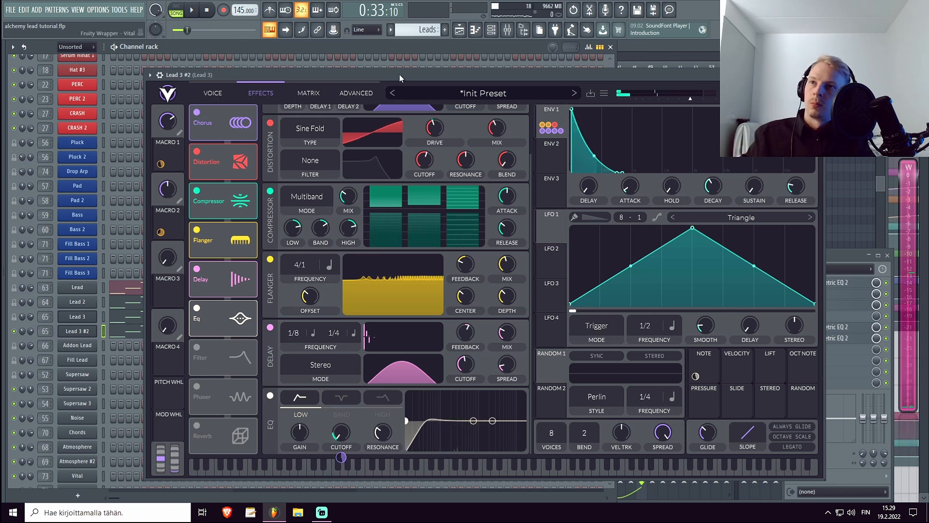
Play the song and compare the lead with the EQ bypassed and enabled
{"action": "key", "text": "space"}
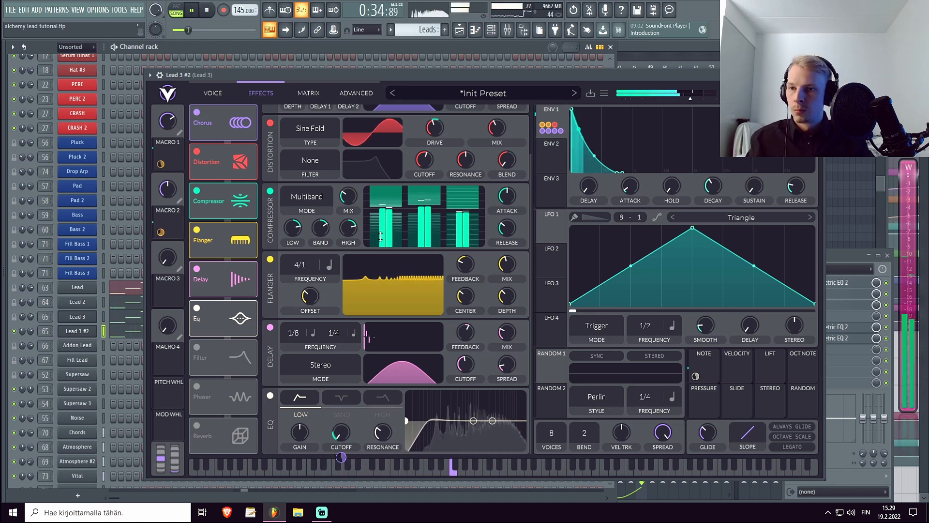
{"action": "left_click", "coordinate": [271, 396]}
{"action": "left_click", "coordinate": [270, 395]}
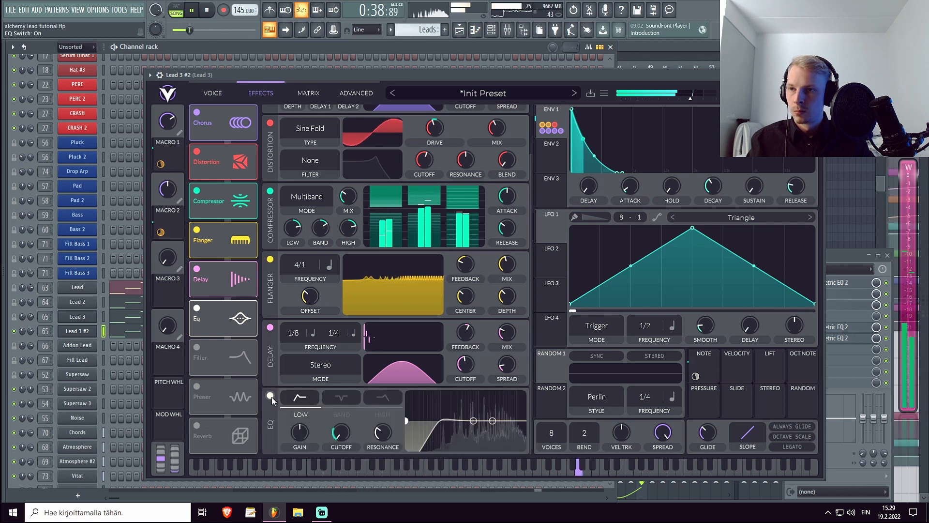
{"action": "key", "text": "space"}
On the EQ's middle band, raise the cutoff to about 800 Hz, lower the gain slightly, and set the resonance to 0
{"action": "left_click", "coordinate": [341, 414]}
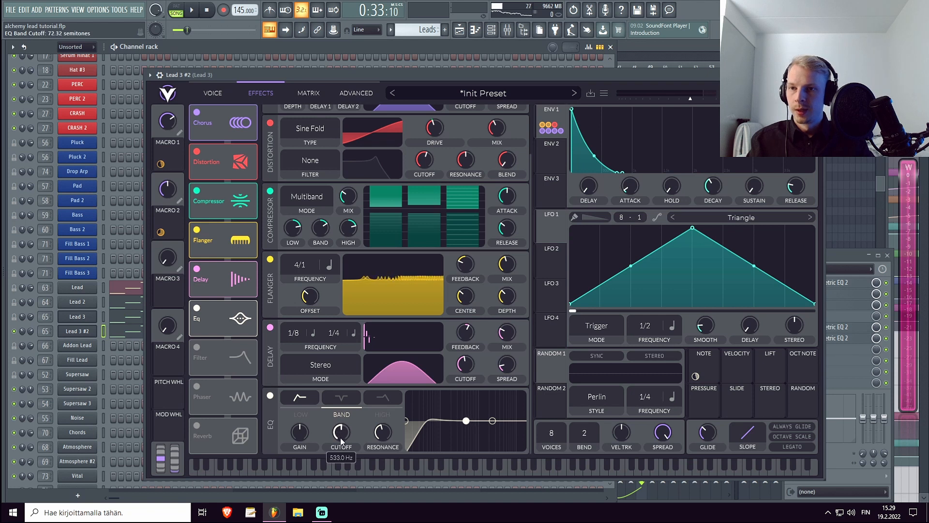
{"action": "scroll", "coordinate": [341, 437], "scroll_direction": "up", "scroll_amount": 3}
{"action": "scroll", "coordinate": [344, 437], "scroll_direction": "up", "scroll_amount": 3}
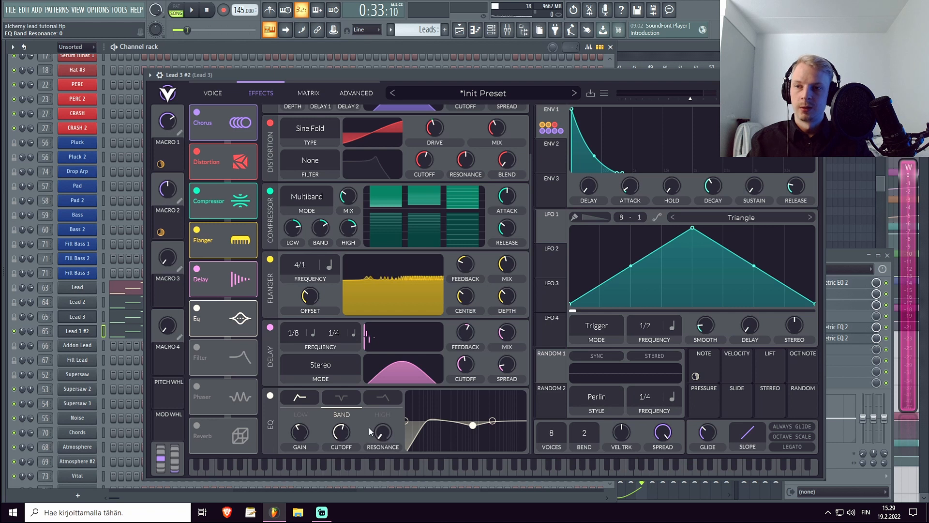
{"action": "scroll", "coordinate": [300, 435], "scroll_direction": "up", "scroll_amount": 3}
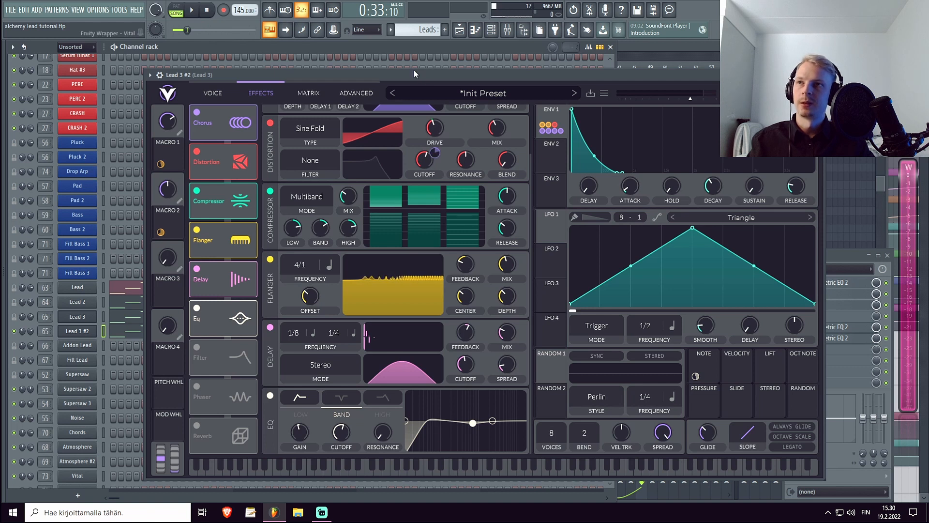
During playback with Macro 1 at 0.22, sweep the EQ middle band at 15 dB gain and settle on 533 Hz and -1.35 dB
{"action": "key", "text": "space"}
{"action": "scroll", "coordinate": [341, 440], "scroll_direction": "down", "scroll_amount": 2}
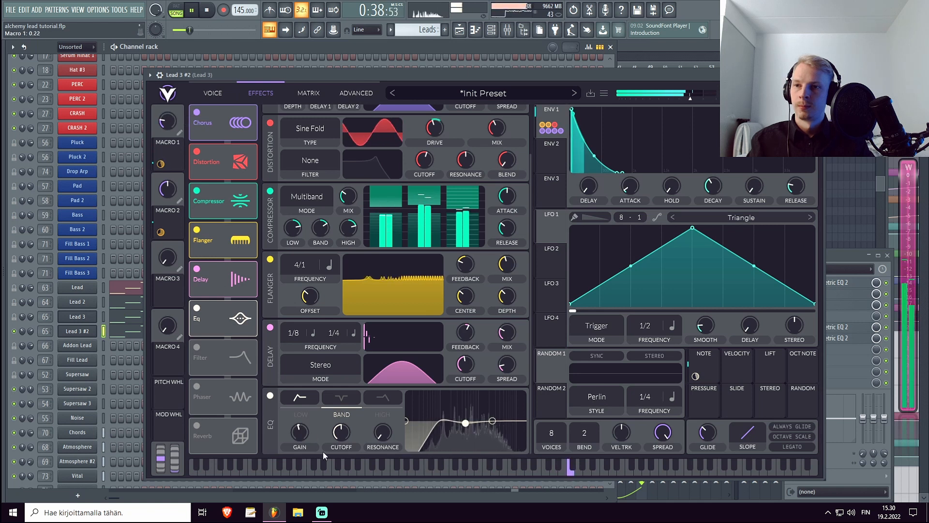
{"action": "scroll", "coordinate": [341, 433], "scroll_direction": "up", "scroll_amount": 3}
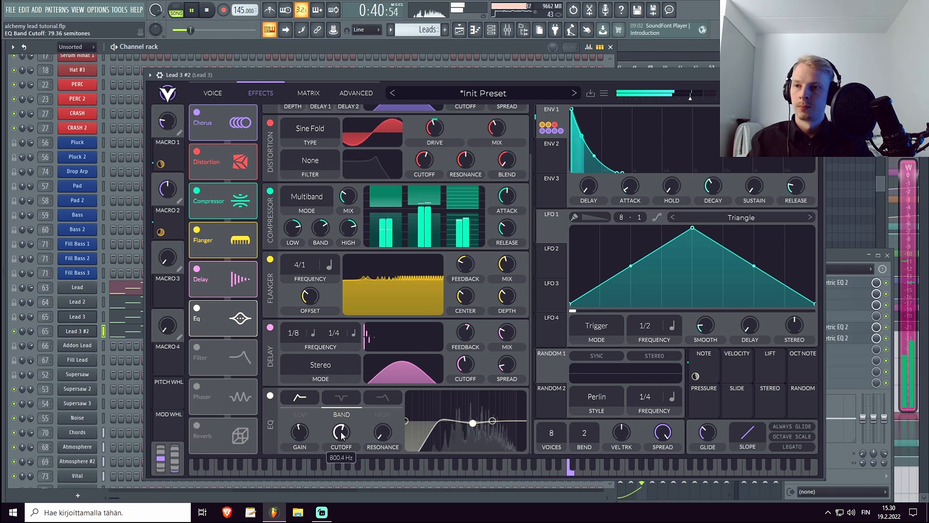
{"action": "left_click_drag", "start_coordinate": [301, 435], "coordinate": [308, 395]}
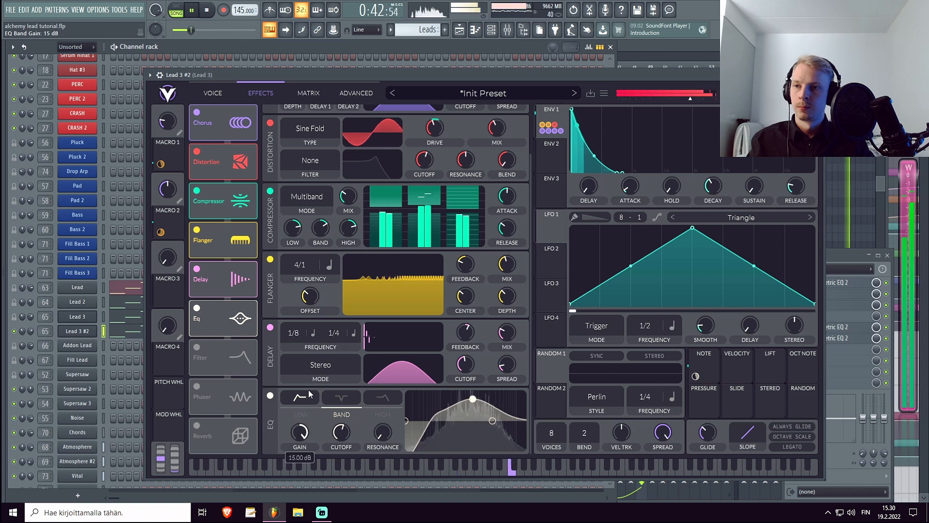
{"action": "left_click_drag", "start_coordinate": [340, 429], "coordinate": [341, 442]}
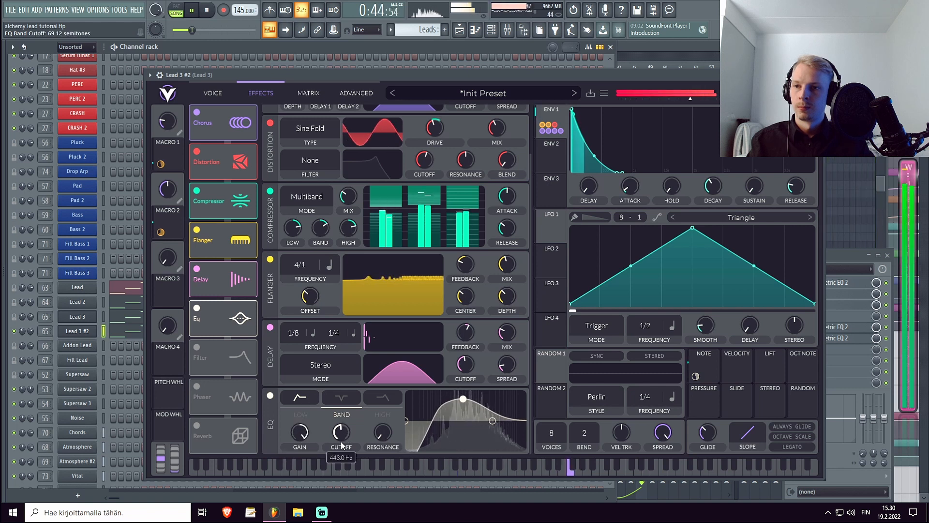
{"action": "scroll", "coordinate": [341, 440], "scroll_direction": "up", "scroll_amount": 2}
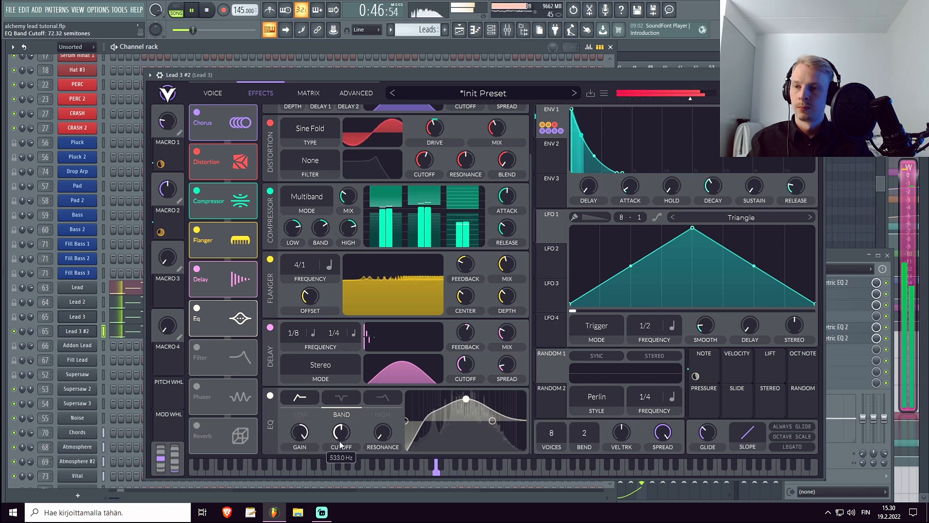
{"action": "left_click_drag", "start_coordinate": [299, 432], "coordinate": [286, 472]}
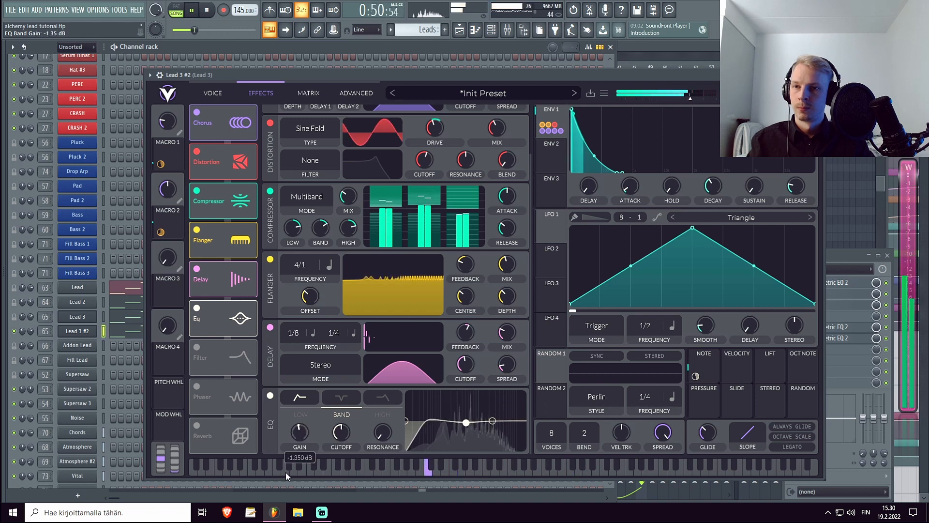
Raise Macro 1 to 0.64 while listening and stop playback
{"action": "left_click_drag", "start_coordinate": [169, 121], "coordinate": [180, 98]}
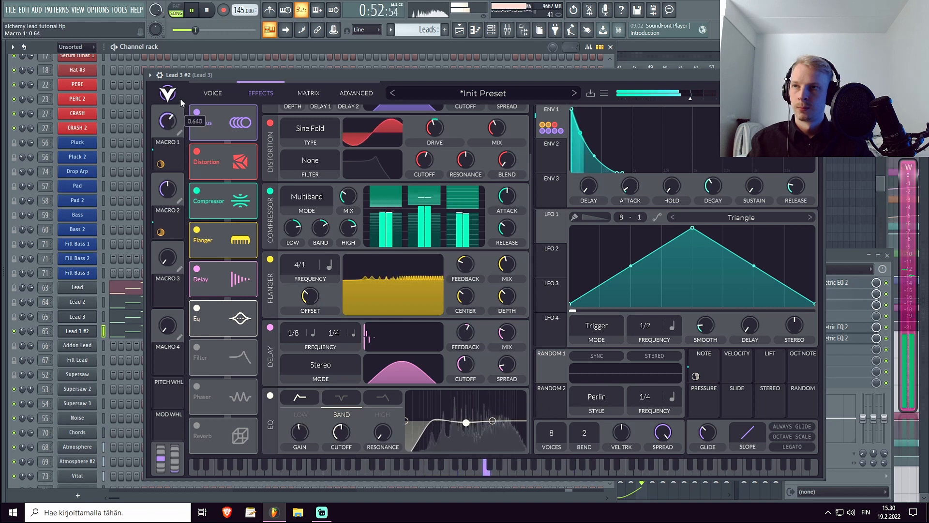
{"action": "left_click_drag", "start_coordinate": [352, 74], "coordinate": [350, 67]}
{"action": "key", "text": "space"}
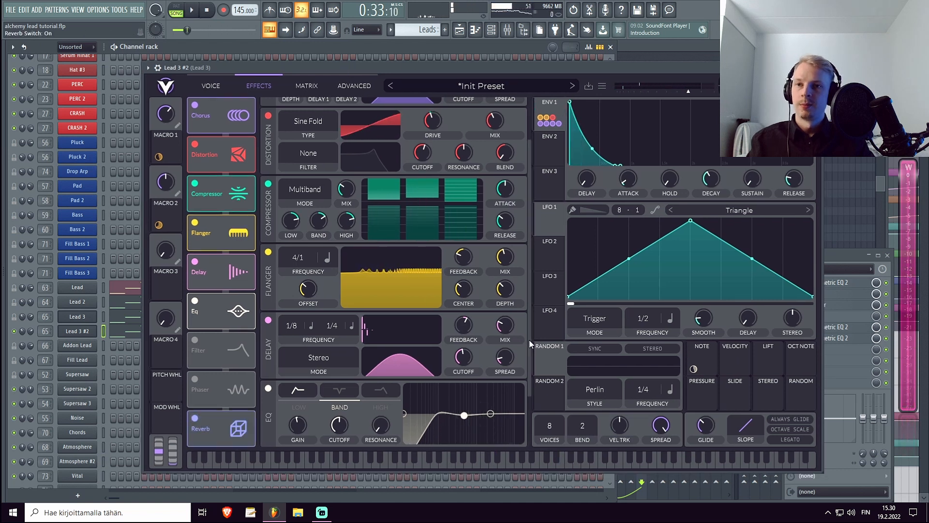
Enable the Reverb, cut its low and high bands, increase its size, and set the decay time to about 2.6 seconds
{"action": "scroll", "coordinate": [530, 338], "scroll_direction": "down", "scroll_amount": 3}
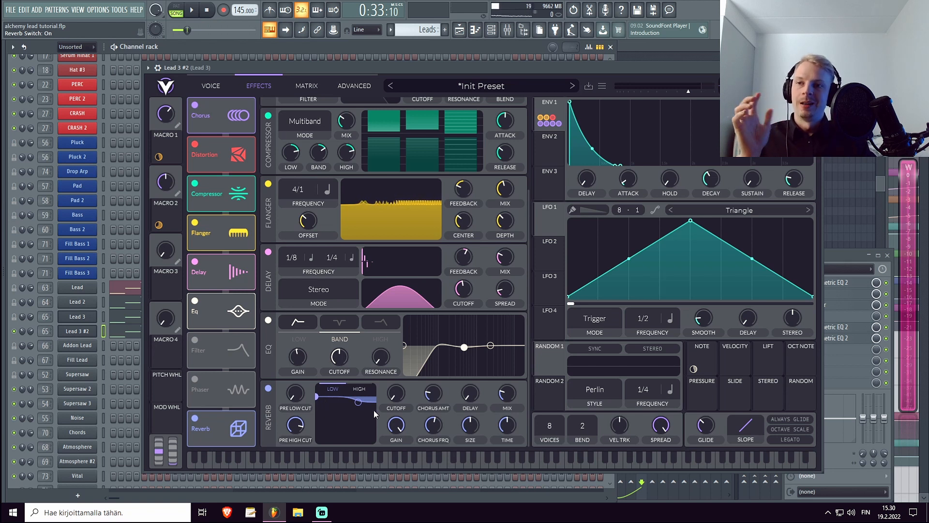
{"action": "left_click_drag", "start_coordinate": [317, 394], "coordinate": [345, 477]}
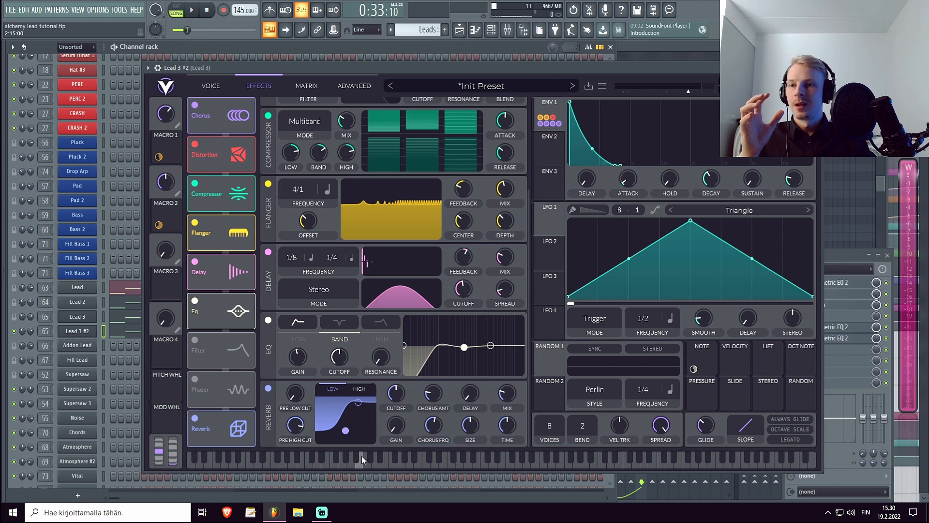
{"action": "left_click_drag", "start_coordinate": [468, 431], "coordinate": [509, 420]}
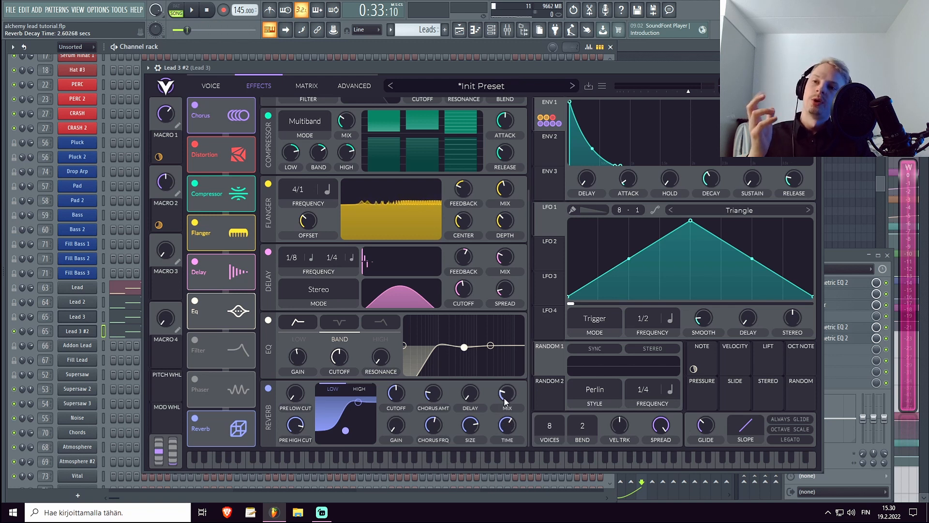
{"action": "left_click_drag", "start_coordinate": [358, 403], "coordinate": [368, 455]}
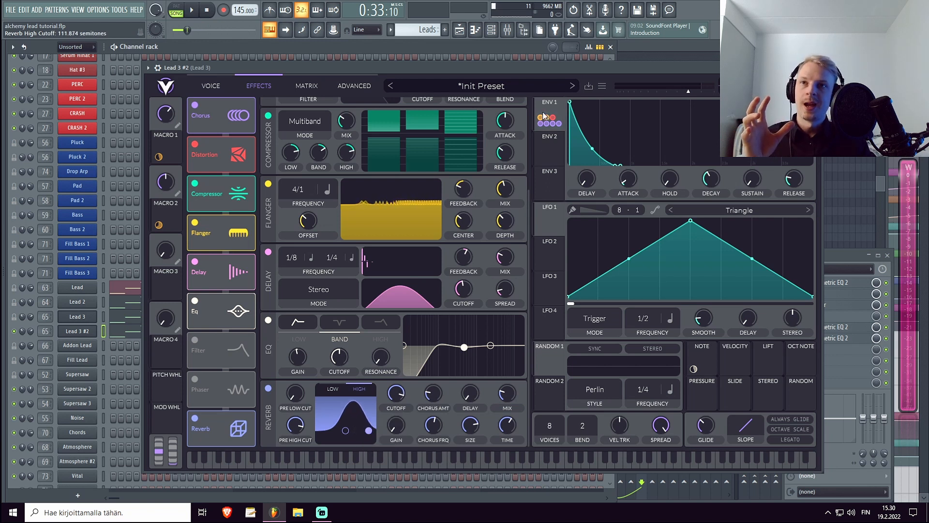
Modulate the Reverb mix with Env 1 by about -0.42 and raise the mix by ear during playback
{"action": "left_click_drag", "start_coordinate": [553, 105], "coordinate": [506, 441]}
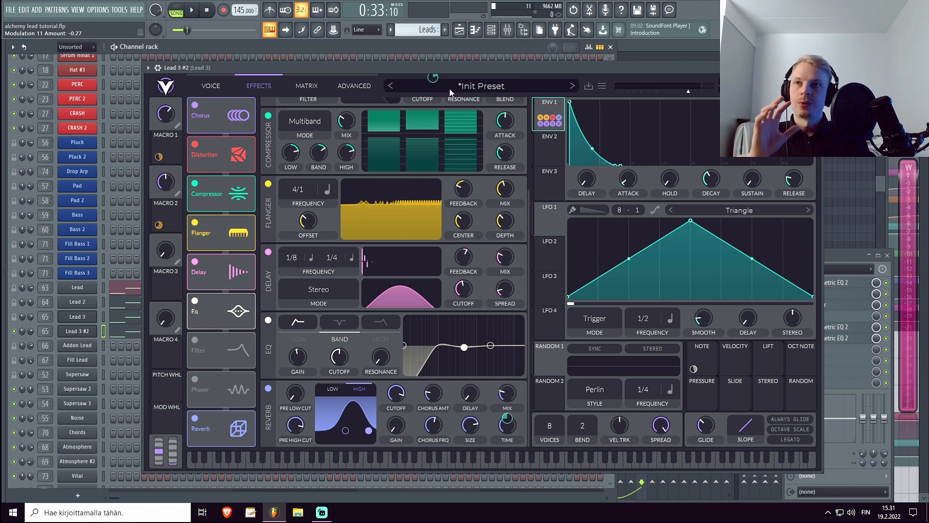
{"action": "left_click_drag", "start_coordinate": [441, 64], "coordinate": [449, 71]}
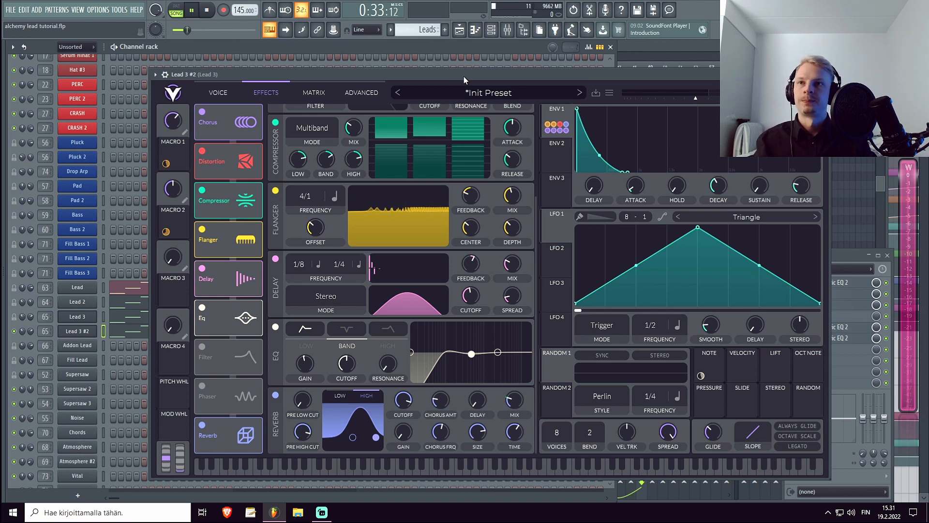
{"action": "key", "text": "space"}
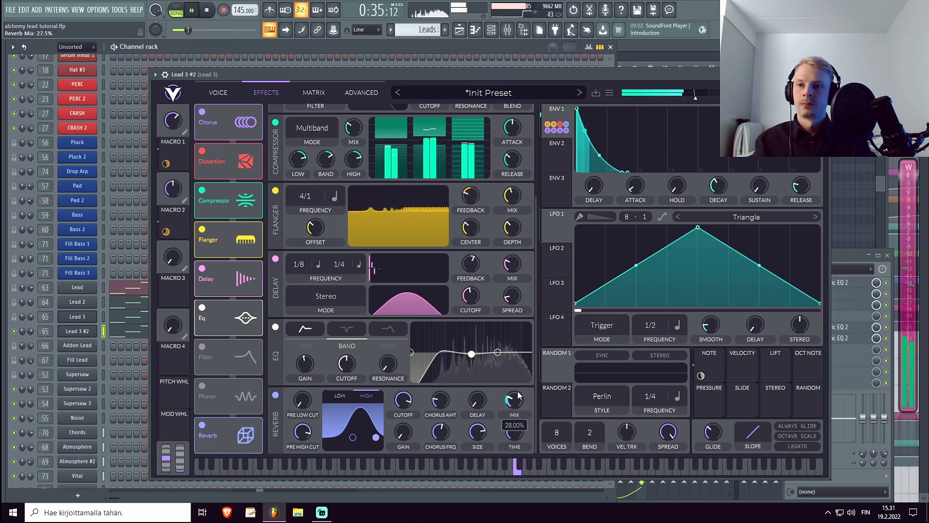
{"action": "left_click_drag", "start_coordinate": [516, 407], "coordinate": [514, 426]}
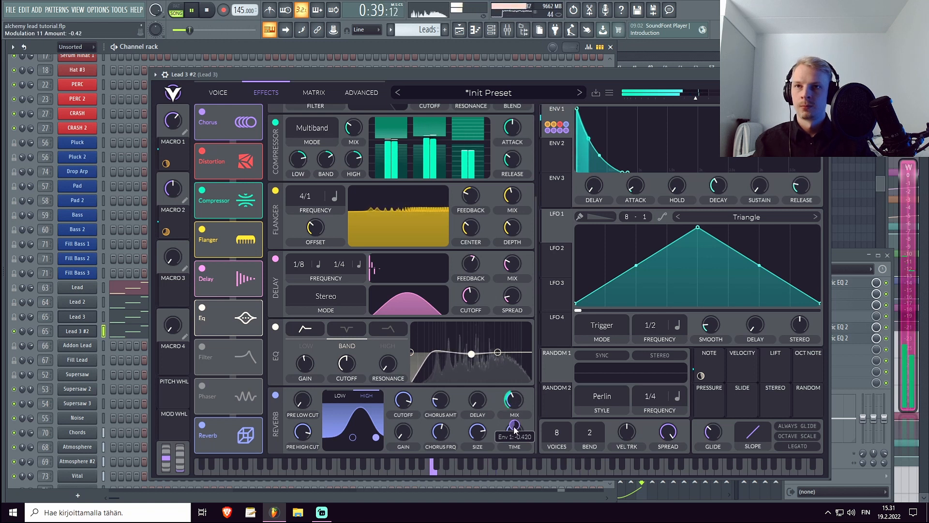
{"action": "key", "text": "space"}
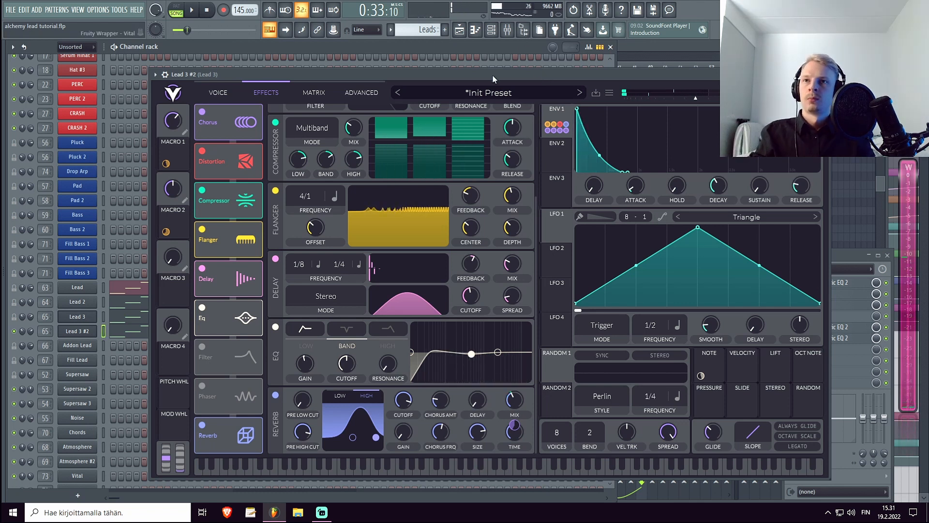
During playback, set the Env 1 modulation on the Reverb mix to about -0.2 and audition Macro 1 from low to maximum
{"action": "key", "text": "space"}
{"action": "mouse_move", "coordinate": [168, 143]}
{"action": "left_mouse_down"}
{"action": "mouse_move", "coordinate": [168, 176]}
{"action": "mouse_move", "coordinate": [169, 155]}
{"action": "left_mouse_up"}
{"action": "mouse_move", "coordinate": [511, 412]}
{"action": "left_click_drag", "start_coordinate": [514, 425], "coordinate": [514, 426]}
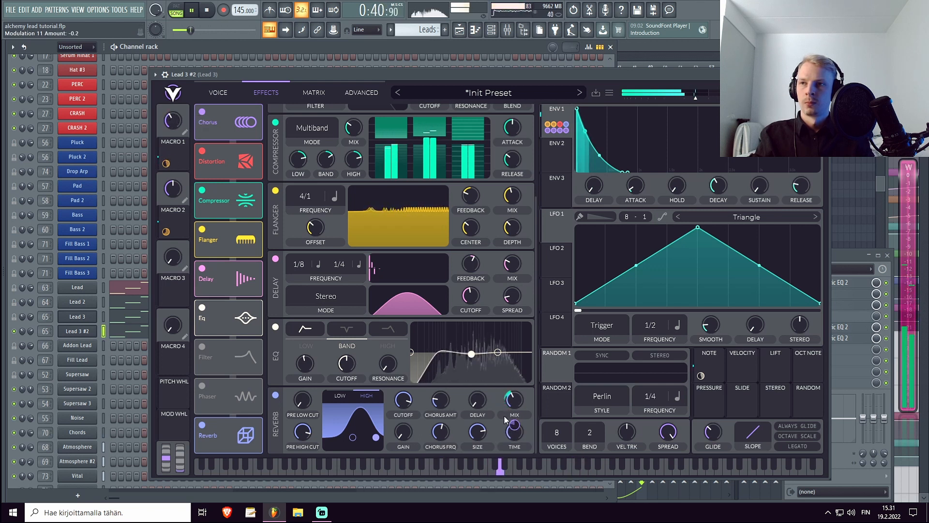
{"action": "left_click_drag", "start_coordinate": [176, 121], "coordinate": [239, 74]}
{"action": "key", "text": "space"}
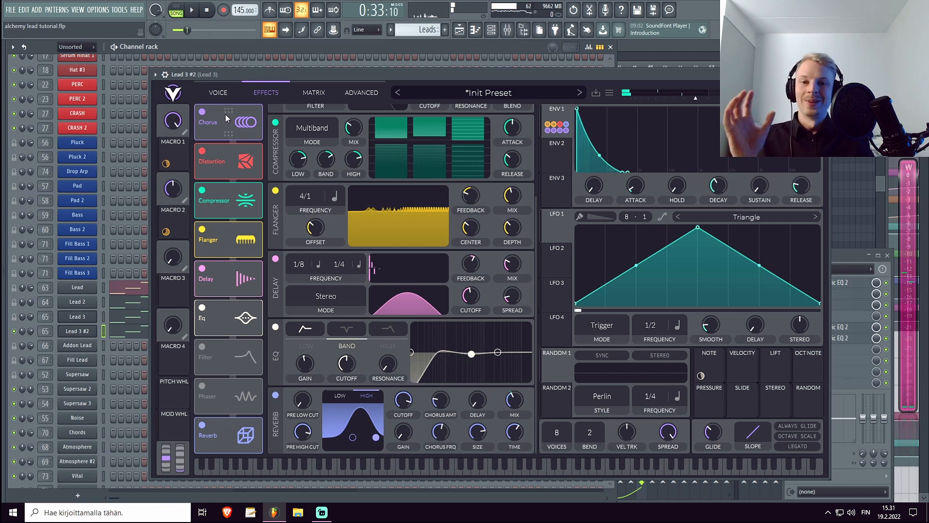